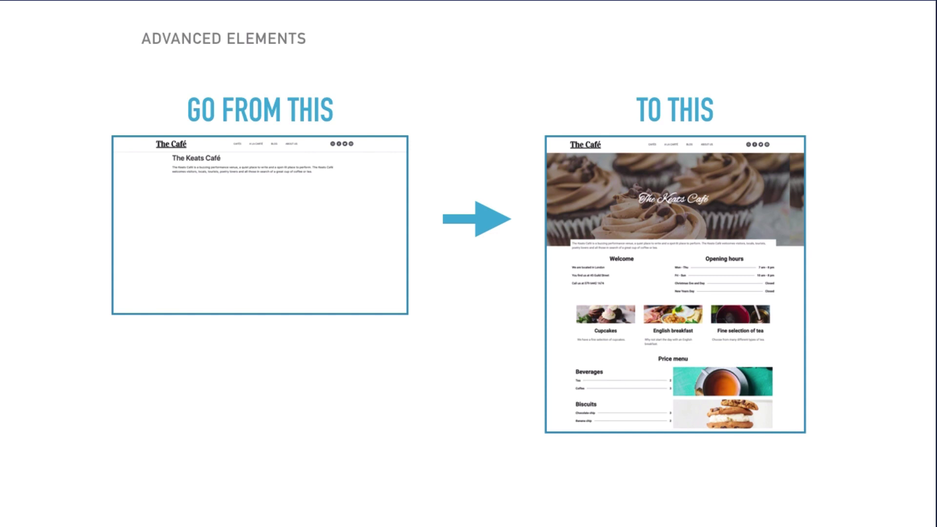
# Advance past the overview slide to The Café home page with its 'Tea and biscuits' banner.
pyautogui.press('Right')
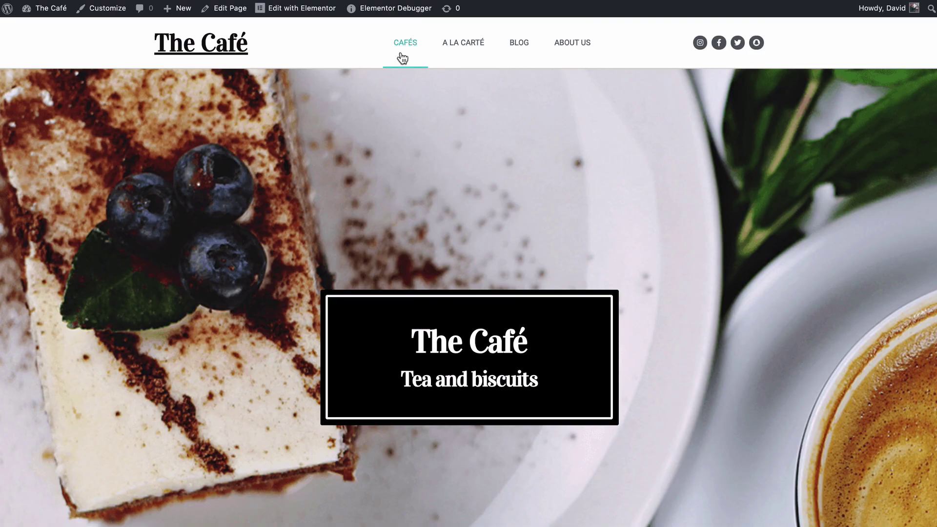
# Open The Keats Café entry from the site's Cafés listing.
pyautogui.click(402, 58)
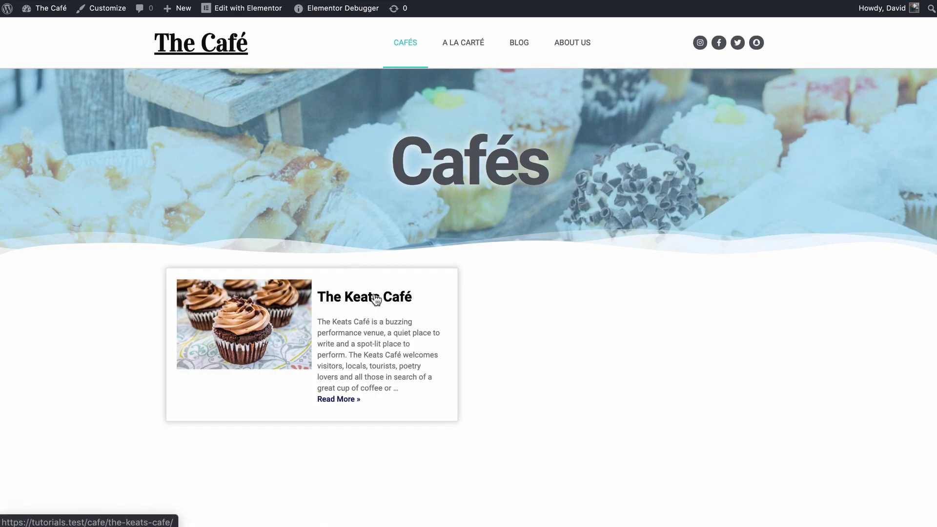
pyautogui.click(376, 299)
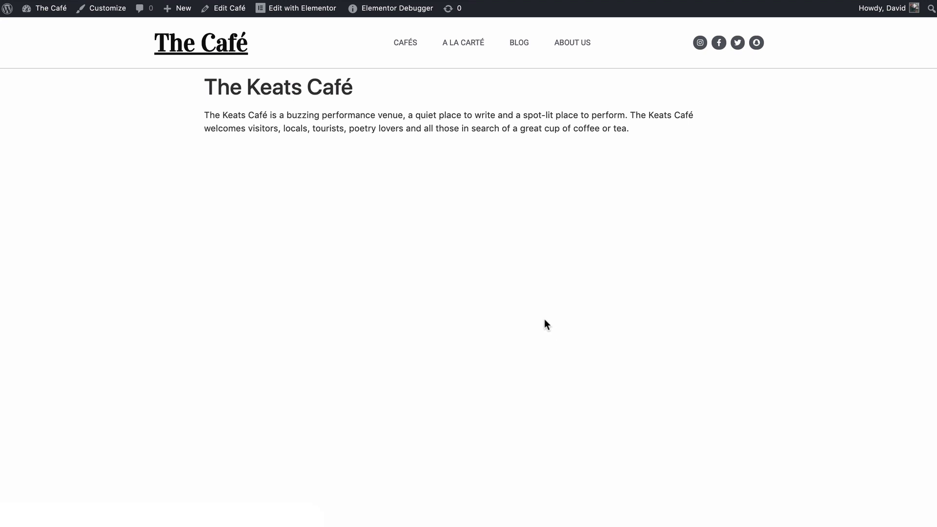
pyautogui.moveTo(54, 12)
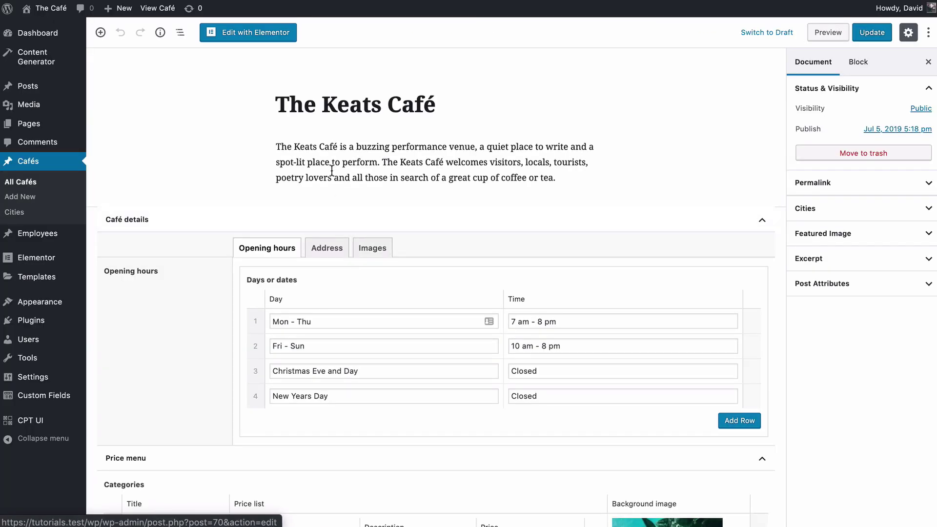
# Check The Keats Café's Address, Images and Opening hours tabs.
pyautogui.click(331, 250)
pyautogui.click(359, 251)
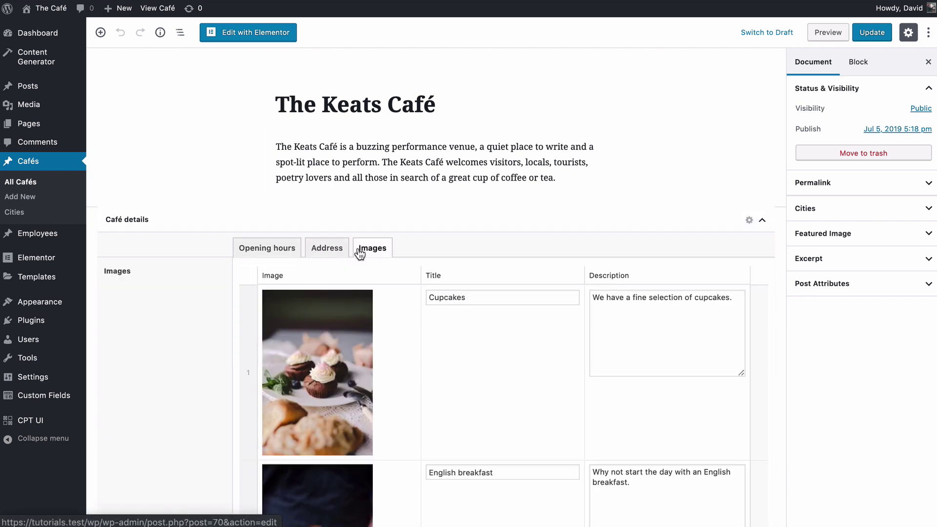
pyautogui.scroll(-10, 378, 355)
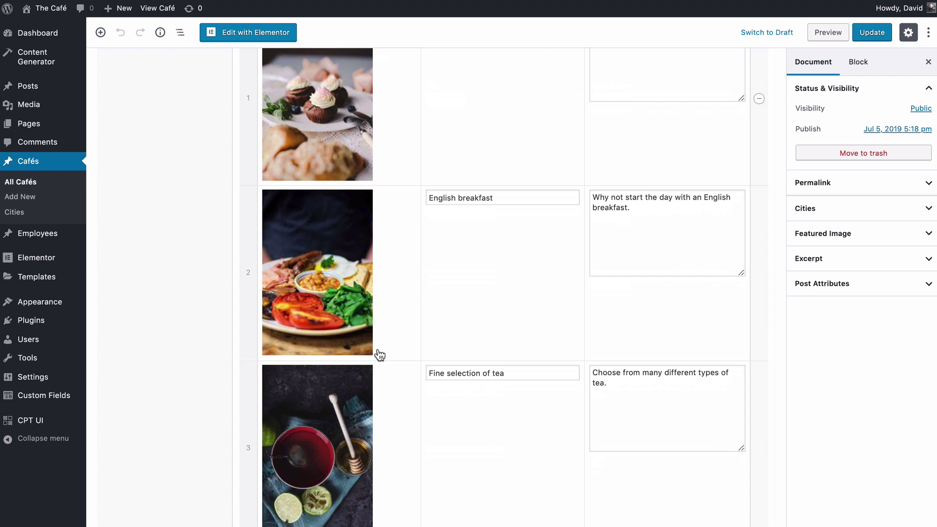
pyautogui.scroll(10, 379, 355)
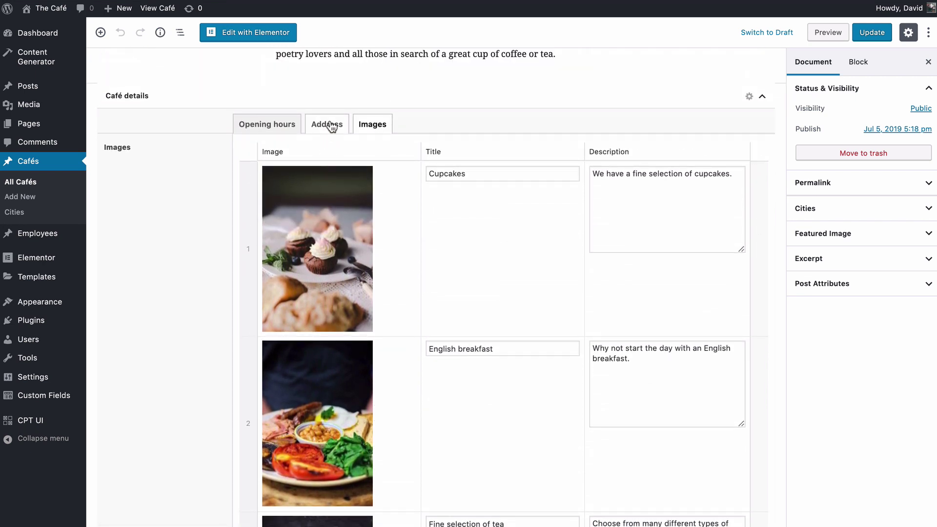
pyautogui.click(327, 125)
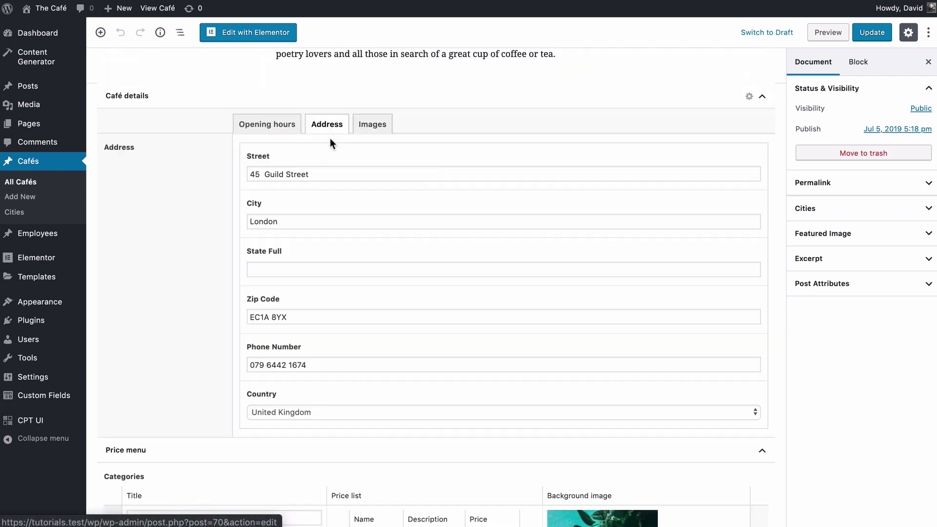
pyautogui.click(271, 126)
# Scroll down to review the Beverages and Biscuits price menu fields.
pyautogui.scroll(-5, 199, 240)
pyautogui.scroll(-2, 198, 240)
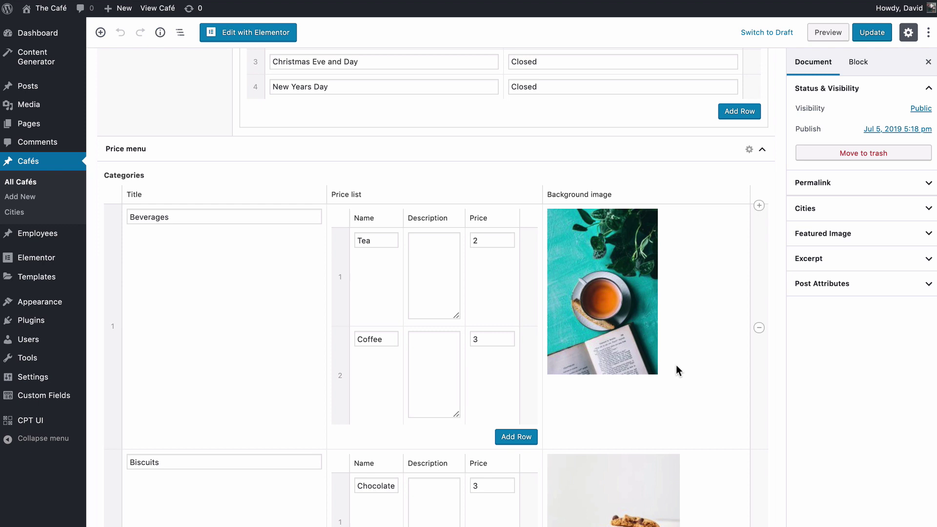
pyautogui.scroll(-4, 675, 364)
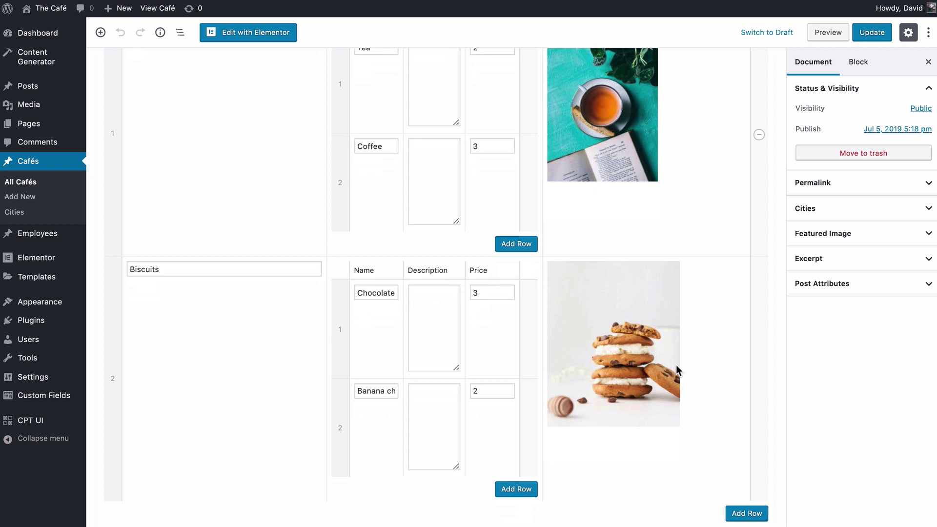
pyautogui.scroll(10, 675, 365)
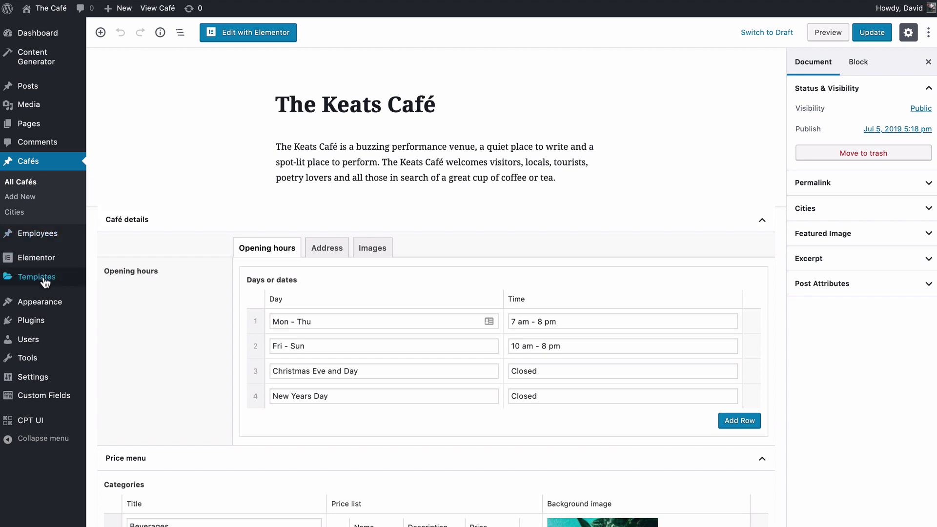
# Create a new Single template for the Café post type, named Café.
pyautogui.moveTo(57, 283)
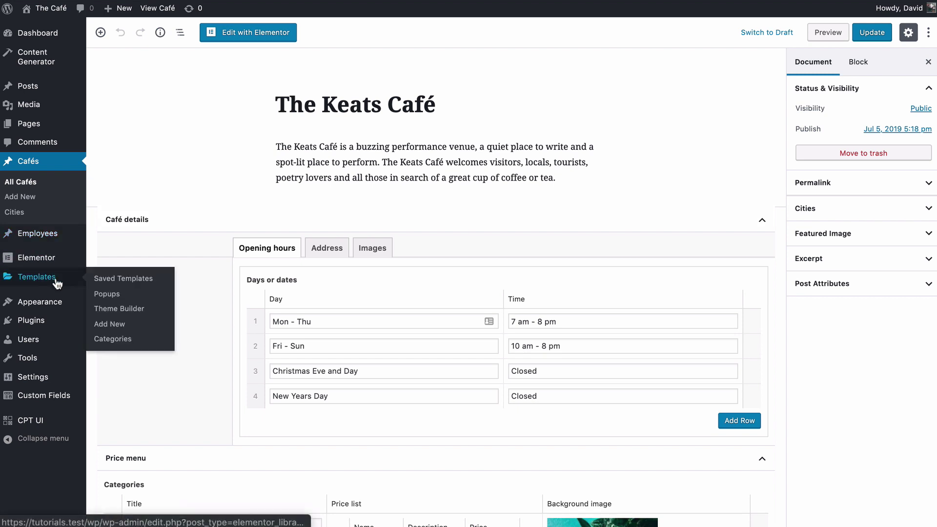
pyautogui.click(116, 325)
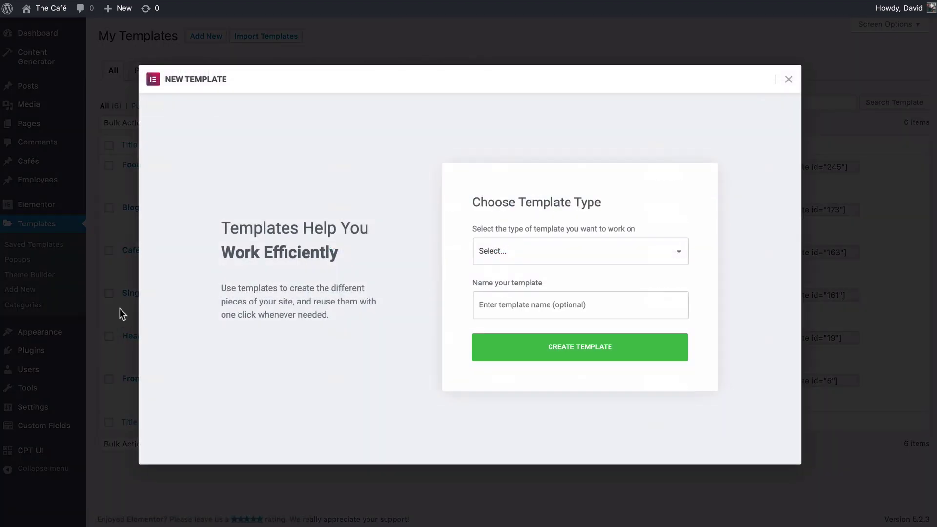
pyautogui.click(574, 257)
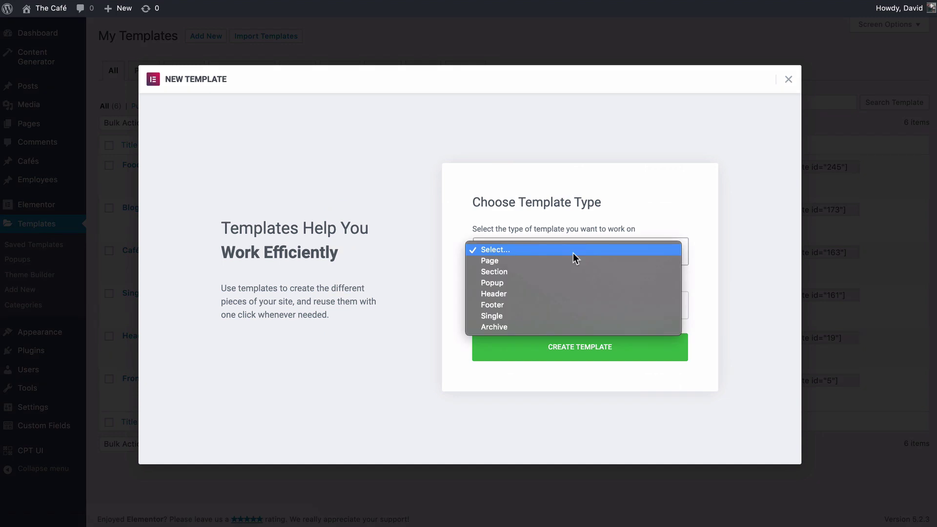
pyautogui.click(550, 315)
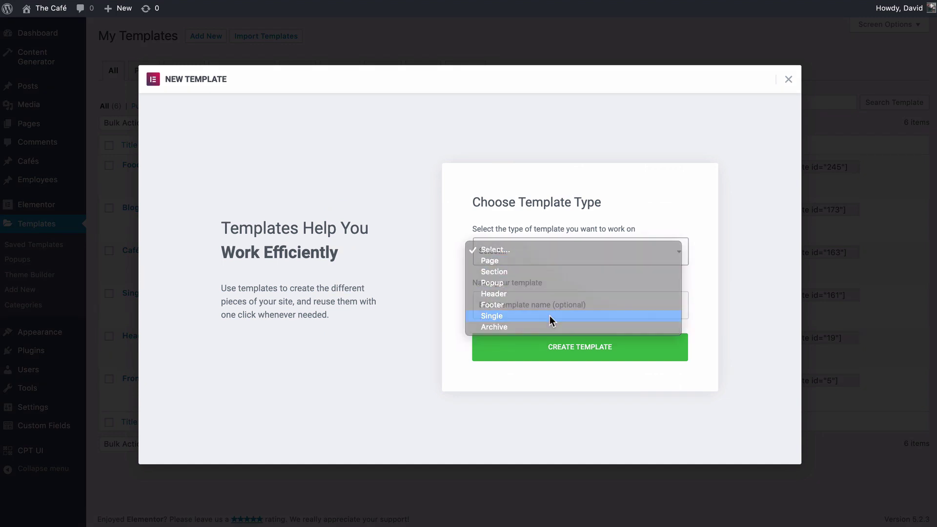
pyautogui.click(552, 276)
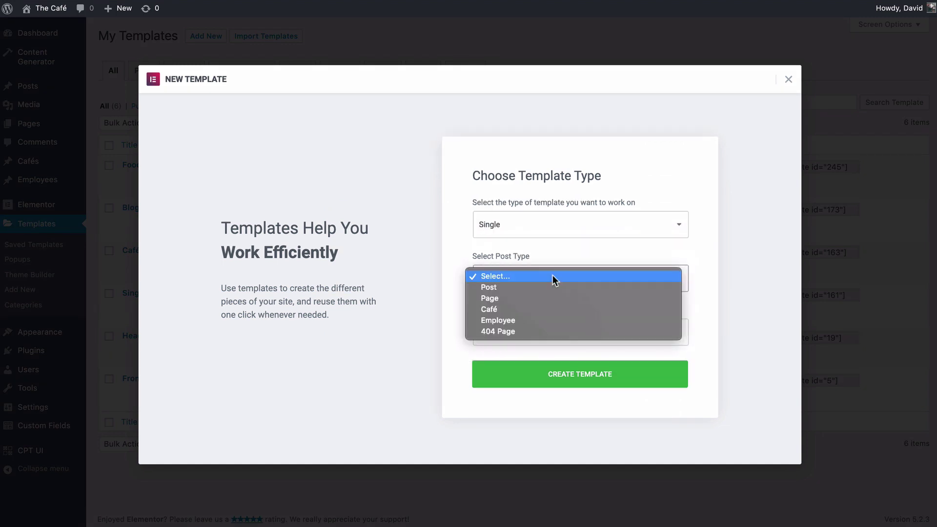
pyautogui.click(548, 309)
pyautogui.click(548, 331)
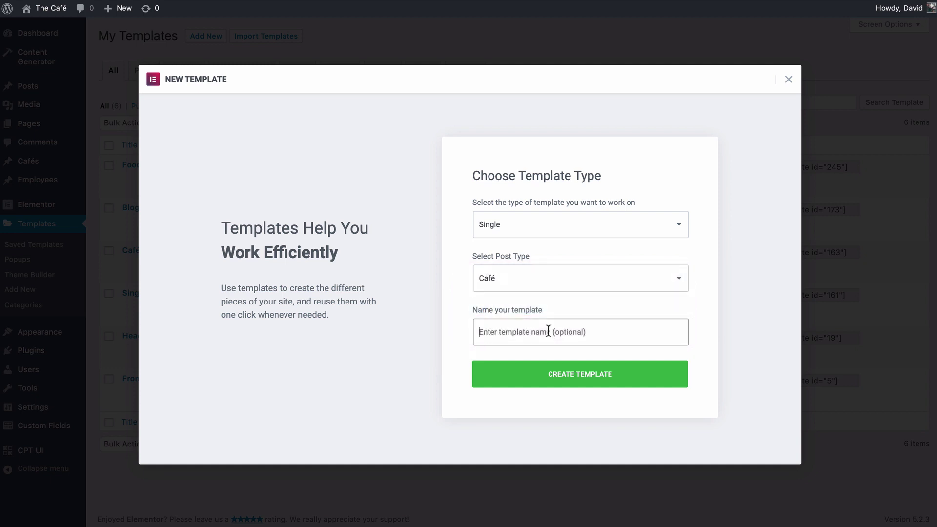
pyautogui.write('C')
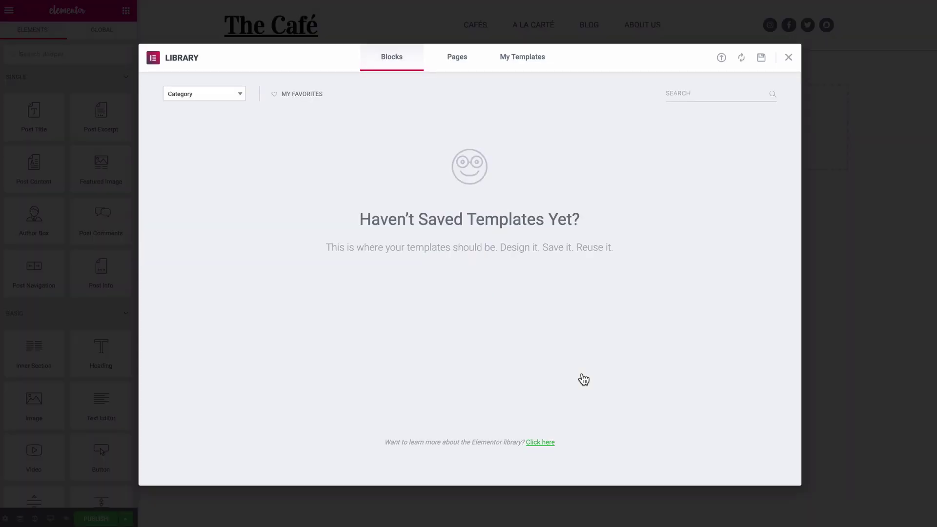
# Add a single-column section with the post's Featured Image as a dynamic background.
pyautogui.click(788, 58)
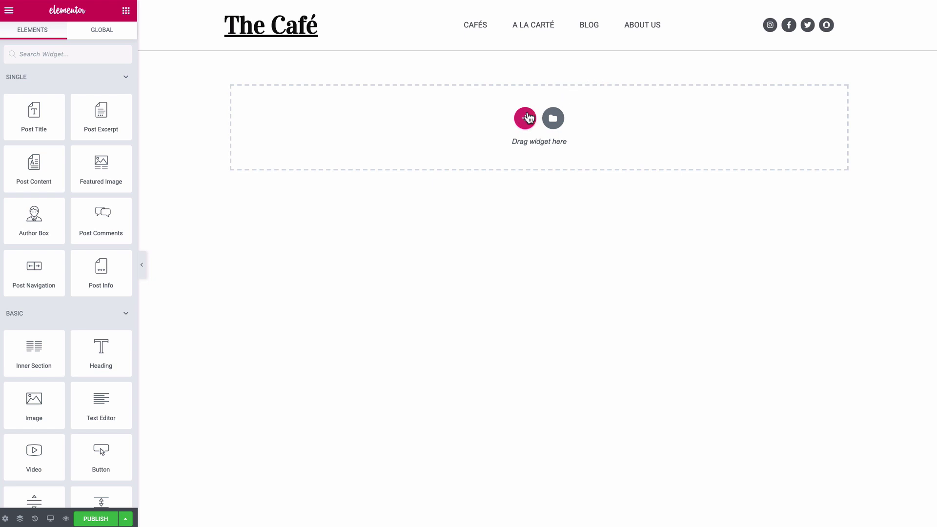
pyautogui.click(525, 117)
pyautogui.click(393, 162)
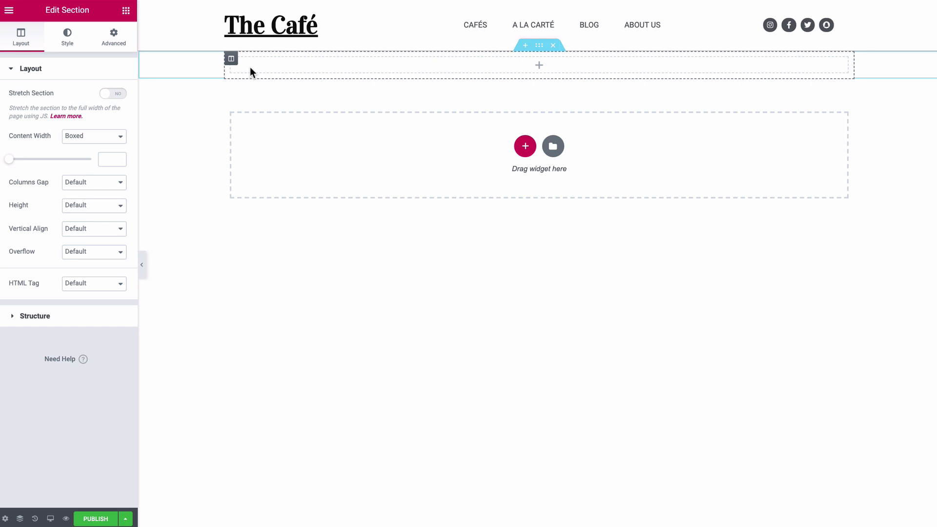
pyautogui.click(57, 39)
pyautogui.click(70, 119)
pyautogui.click(122, 163)
pyautogui.click(109, 209)
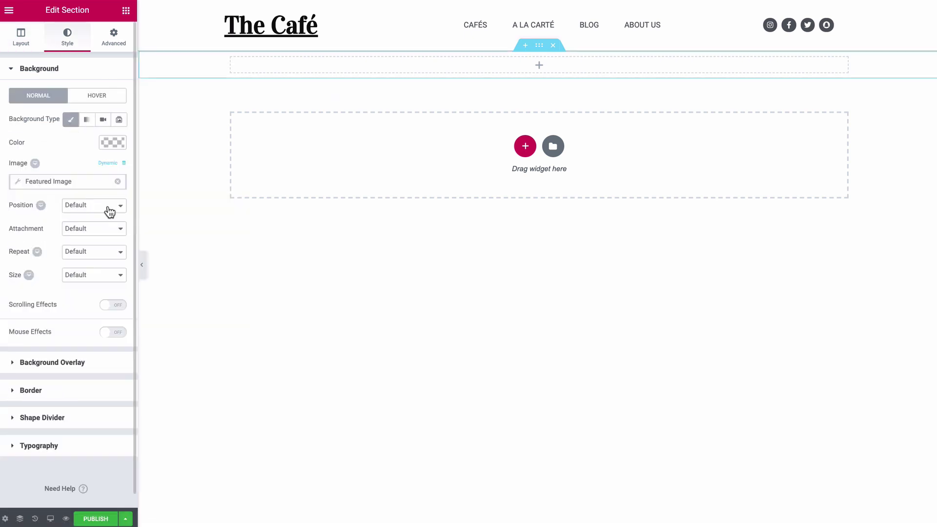
# Center the hero background, set it to cover, and give the section a minimum height.
pyautogui.click(109, 206)
pyautogui.click(93, 216)
pyautogui.click(94, 274)
pyautogui.click(96, 295)
pyautogui.click(21, 37)
pyautogui.click(94, 203)
pyautogui.click(90, 222)
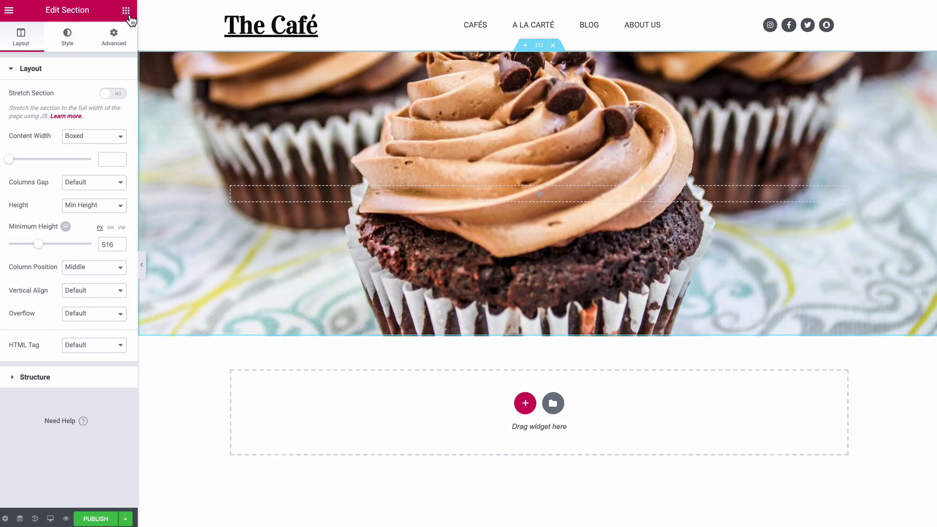
# Set the hero's post title font to Alex Brush.
pyautogui.click(415, 199)
pyautogui.click(67, 36)
pyautogui.click(112, 118)
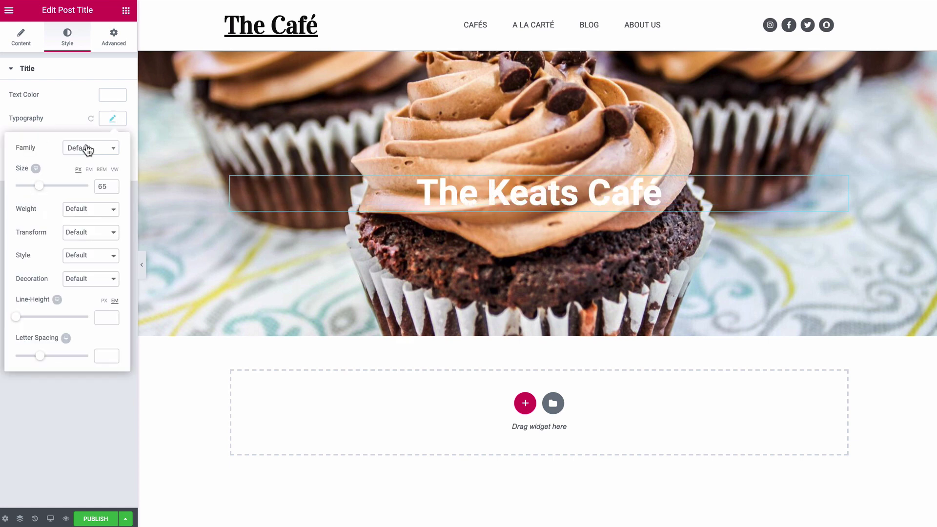
pyautogui.click(78, 148)
pyautogui.write('alex')
pyautogui.click(90, 194)
# Add a dark solid-colour overlay over the cupcake hero image.
pyautogui.click(538, 45)
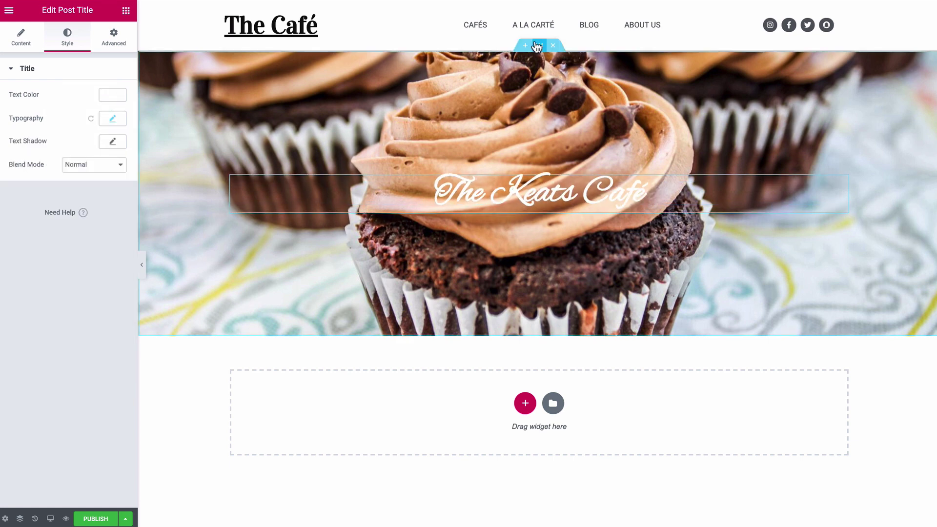
pyautogui.click(86, 147)
pyautogui.click(112, 168)
pyautogui.click(73, 247)
pyautogui.click(67, 262)
# Place the post content widget in the empty section below the hero.
pyautogui.click(464, 348)
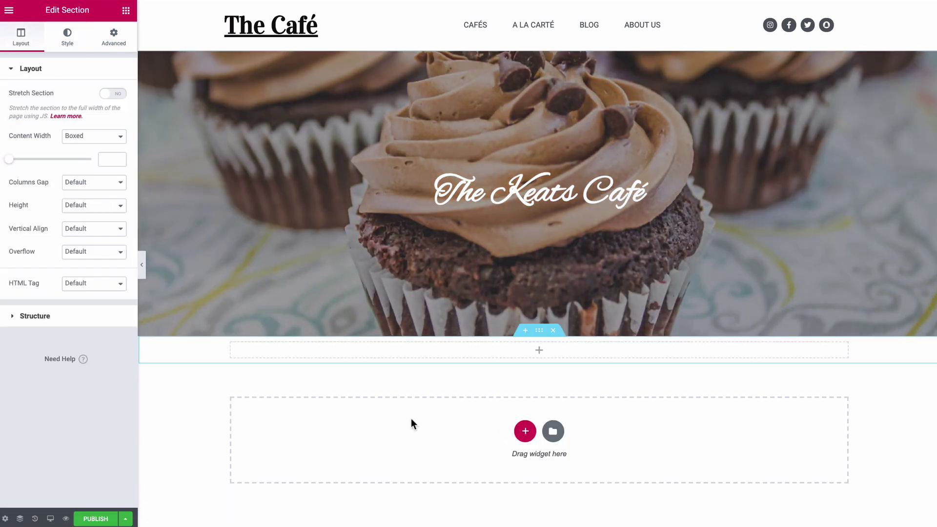
pyautogui.click(126, 10)
pyautogui.moveTo(34, 166); pyautogui.dragTo(487, 350)
pyautogui.click(231, 343)
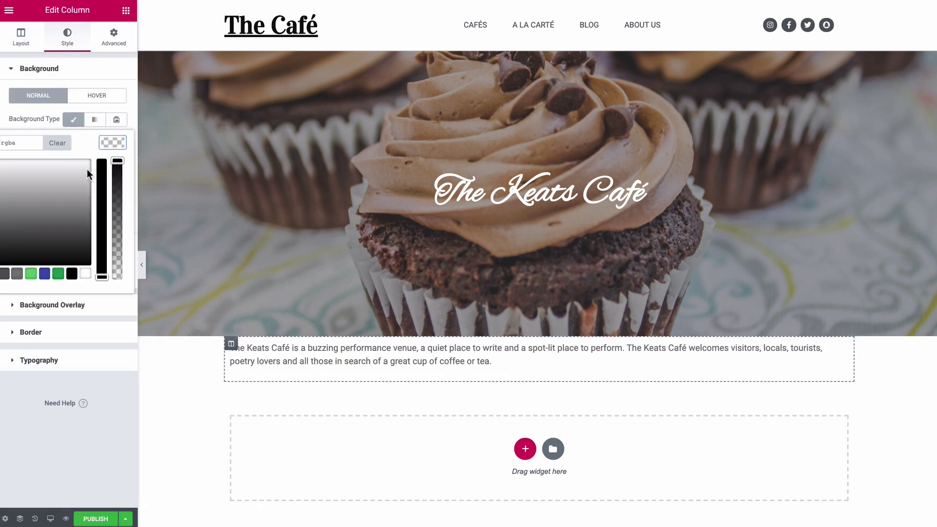
# Give the post text section a negative top margin of about -37 px.
pyautogui.click(538, 330)
pyautogui.click(113, 37)
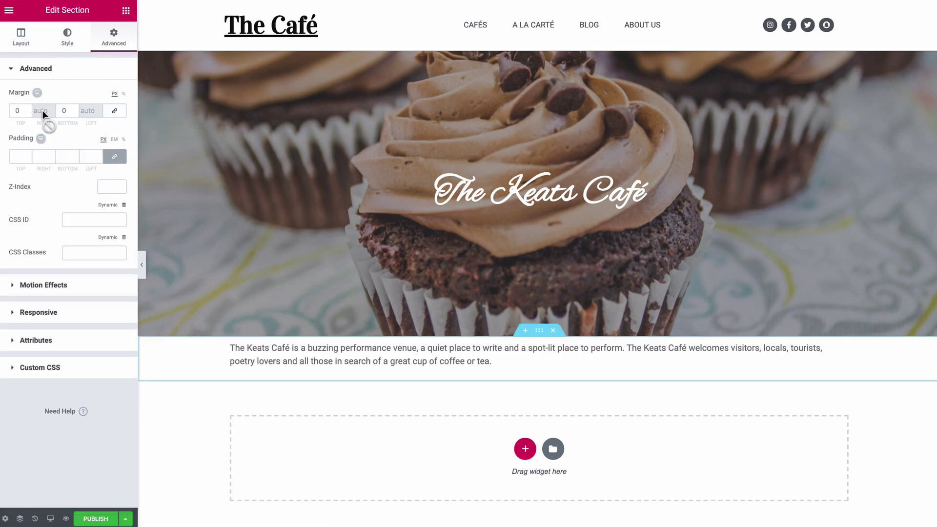
pyautogui.click(27, 108)
pyautogui.click(27, 108)
pyautogui.scroll(-20, 25, 110)
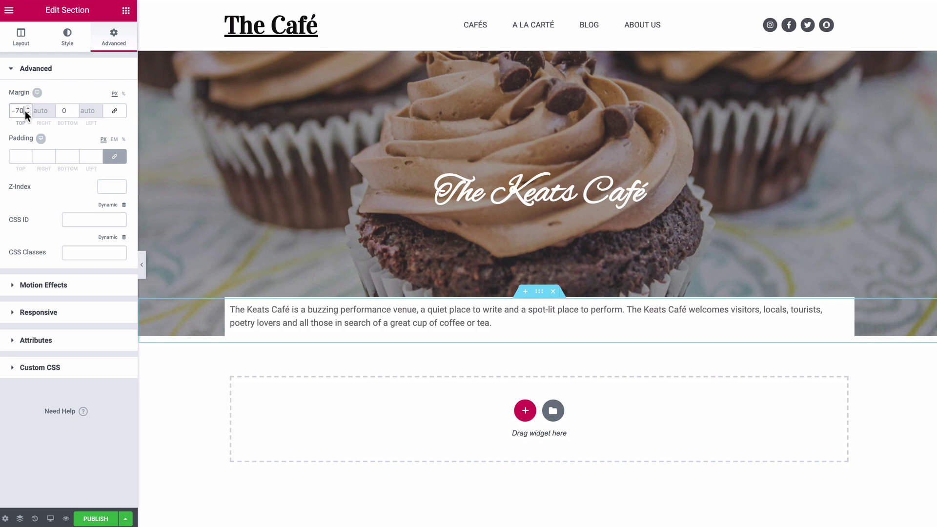
pyautogui.scroll(20, 26, 106)
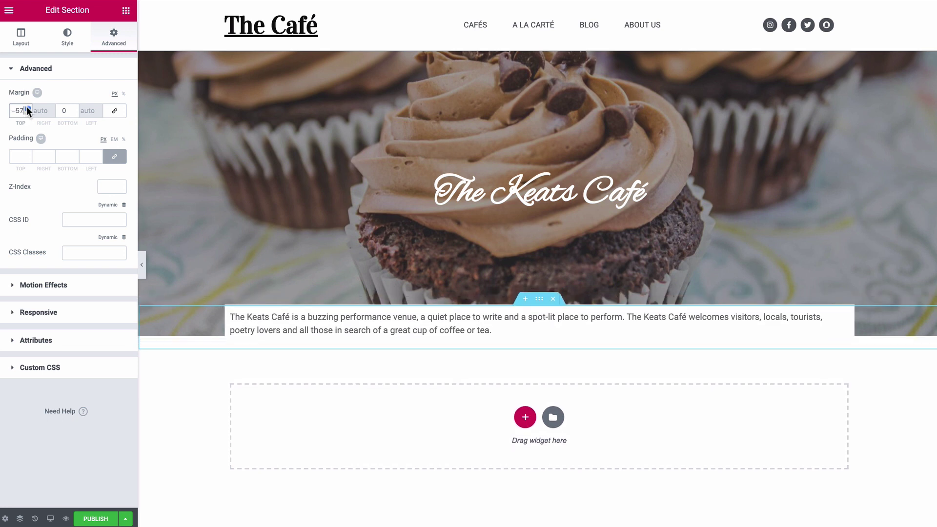
pyautogui.scroll(10, 26, 106)
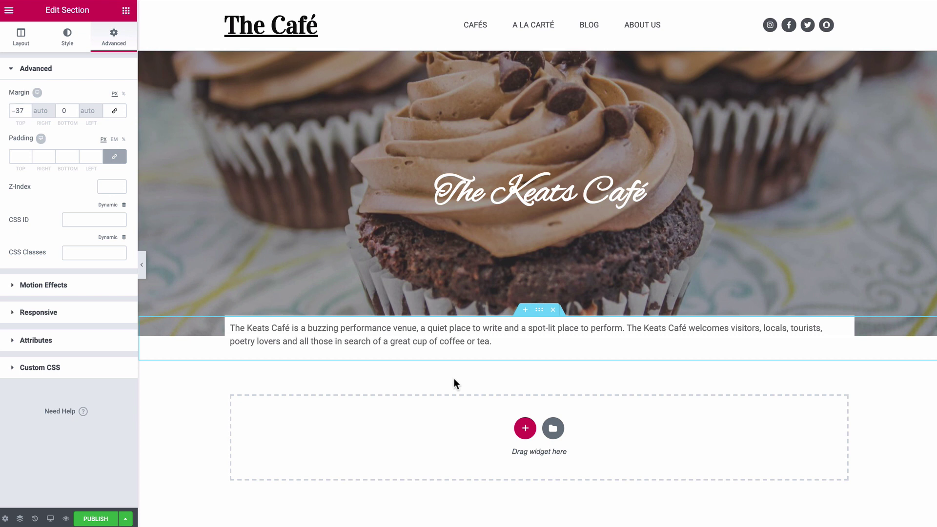
# Add a two-column section with a centred 'Welcome' heading in the left column.
pyautogui.click(525, 428)
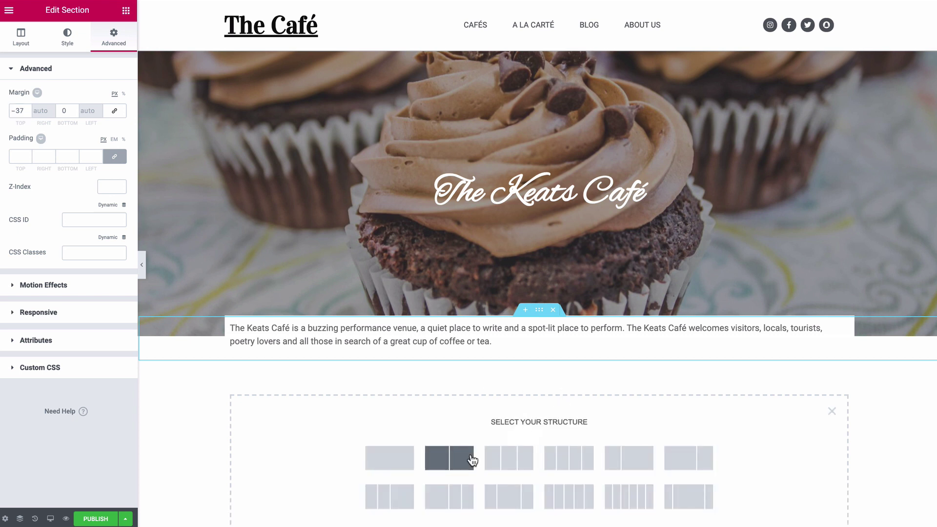
pyautogui.click(466, 461)
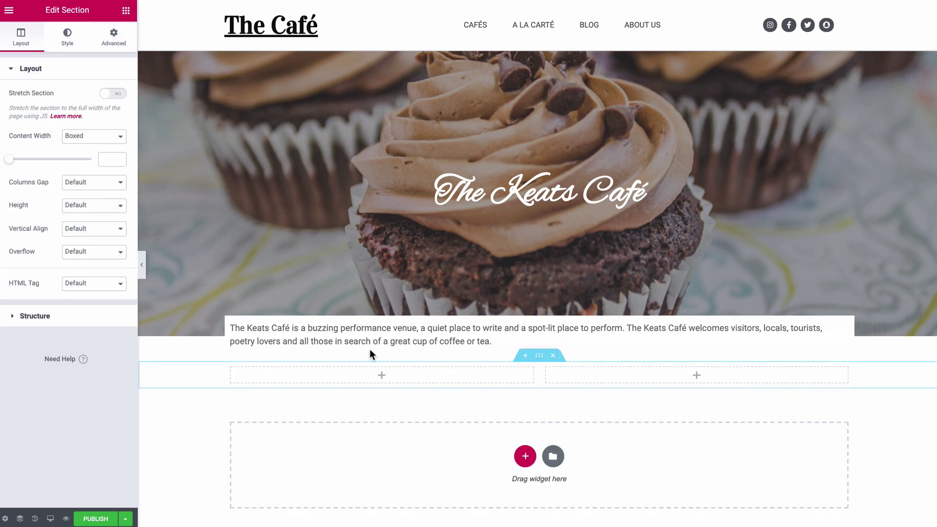
pyautogui.click(379, 375)
pyautogui.moveTo(101, 349); pyautogui.dragTo(316, 383)
pyautogui.press('BackSpace')
pyautogui.press('BackSpace')
pyautogui.press('BackSpace')
pyautogui.press('BackSpace')
pyautogui.press('BackSpace')
pyautogui.press('BackSpace')
pyautogui.press('BackSpace')
pyautogui.press('BackSpace')
pyautogui.press('BackSpace')
pyautogui.press('BackSpace')
pyautogui.press('BackSpace')
pyautogui.press('BackSpace')
pyautogui.press('BackSpace')
pyautogui.press('BackSpace')
pyautogui.press('BackSpace')
pyautogui.press('BackSpace')
pyautogui.press('BackSpace')
pyautogui.press('BackSpace')
pyautogui.press('BackSpace')
pyautogui.press('BackSpace')
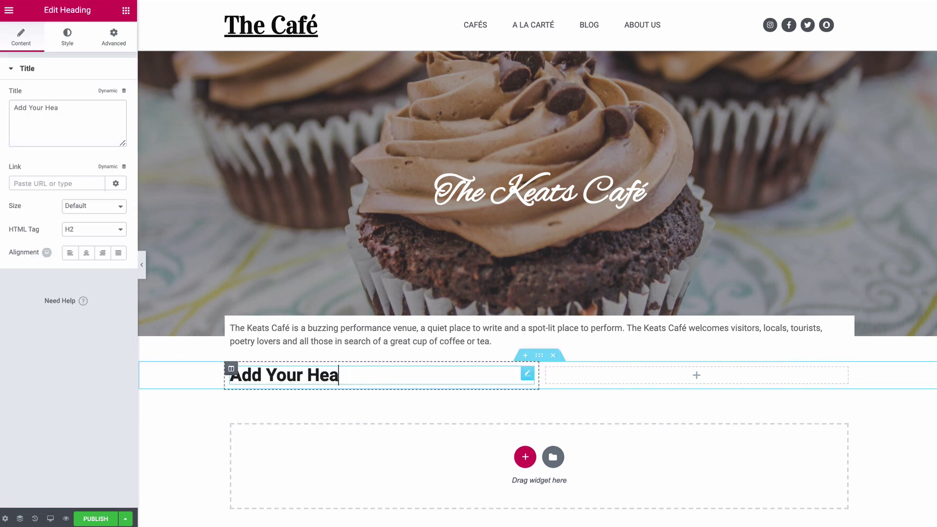
pyautogui.write('Welcome')
pyautogui.click(85, 253)
# Duplicate the heading into the right column and retitle it 'Opening hours'.
pyautogui.hotkey('ctrl', 'd')
pyautogui.moveTo(530, 407); pyautogui.dragTo(696, 389)
pyautogui.write('Opening hours')
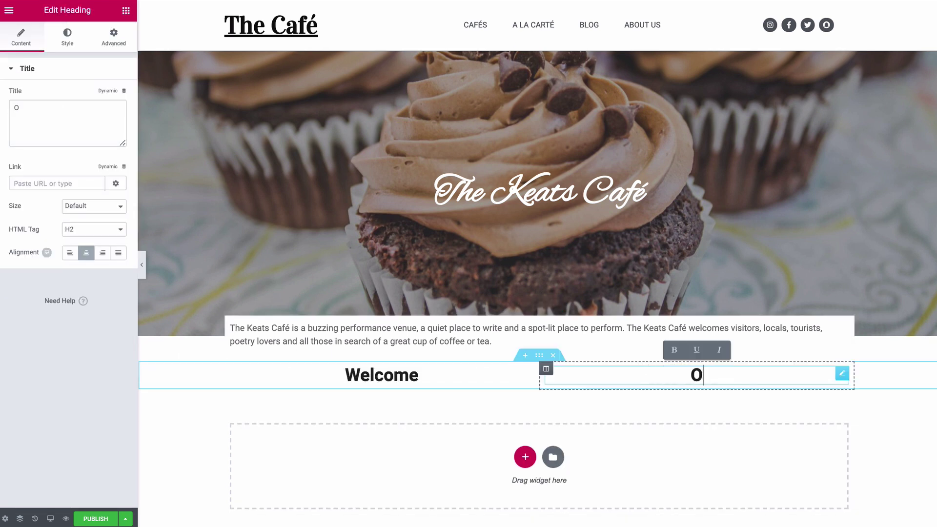
# Search 'acf' and place an ACF Text widget under Welcome.
pyautogui.click(525, 456)
pyautogui.write('acf')
pyautogui.moveTo(34, 89); pyautogui.dragTo(367, 382)
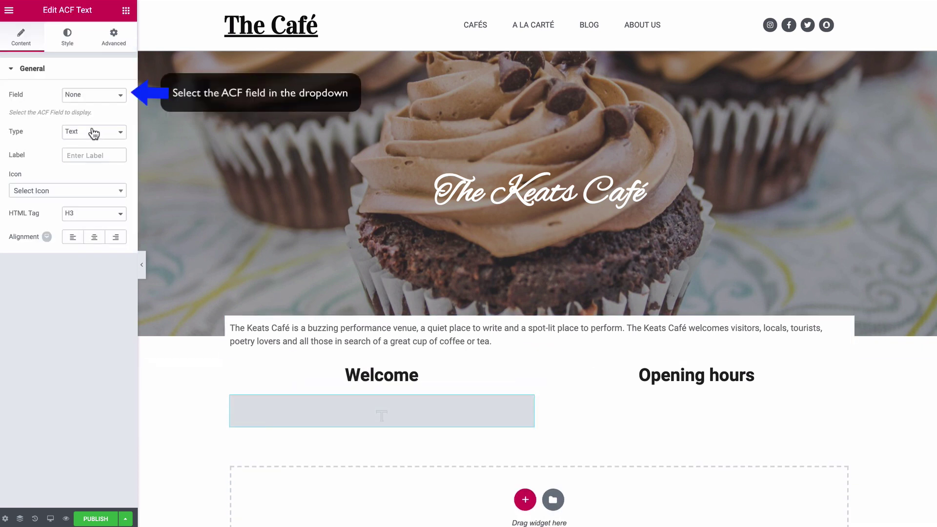
# Show the City field with label 'We are located in' as a p paragraph.
pyautogui.click(93, 95)
pyautogui.click(88, 112)
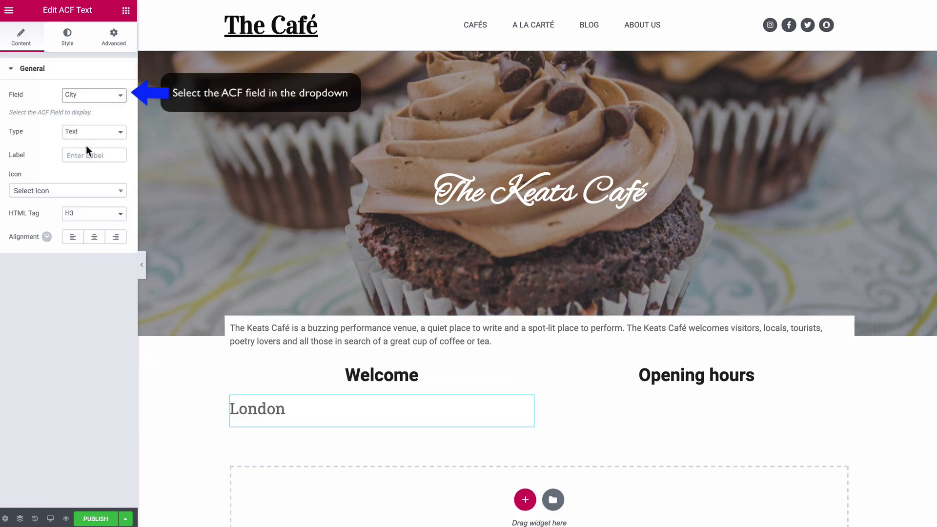
pyautogui.click(87, 155)
pyautogui.write('We are located in')
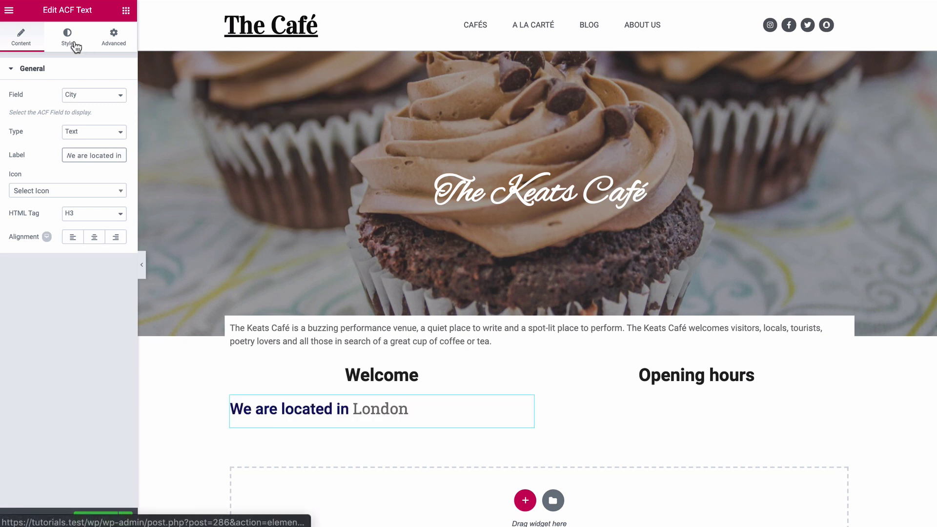
pyautogui.click(72, 40)
pyautogui.click(18, 41)
pyautogui.click(94, 213)
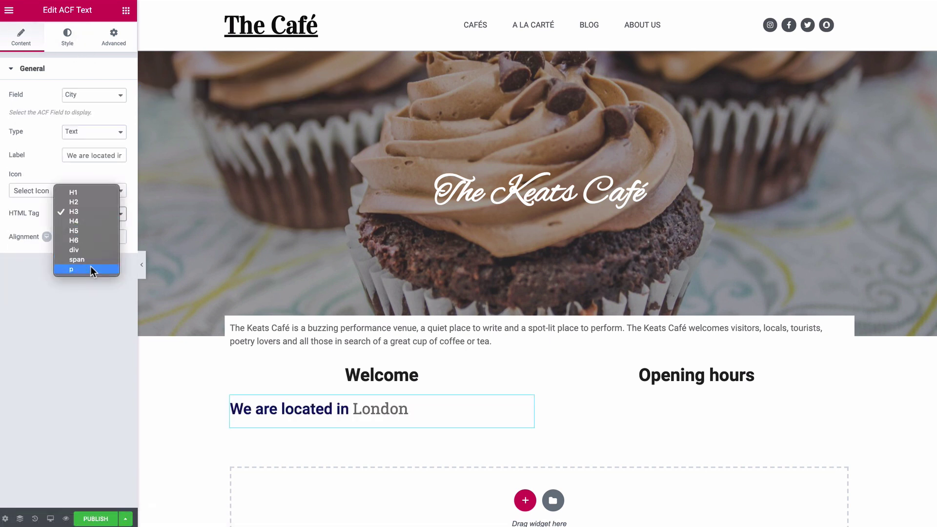
pyautogui.click(92, 268)
# Make the text and label colours black and the label weight normal.
pyautogui.click(76, 45)
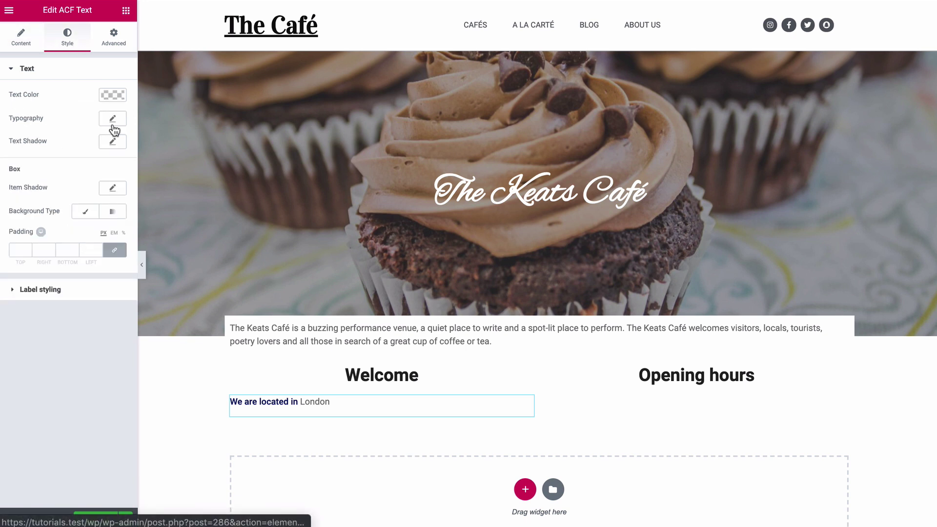
pyautogui.click(112, 95)
pyautogui.click(74, 224)
pyautogui.click(86, 320)
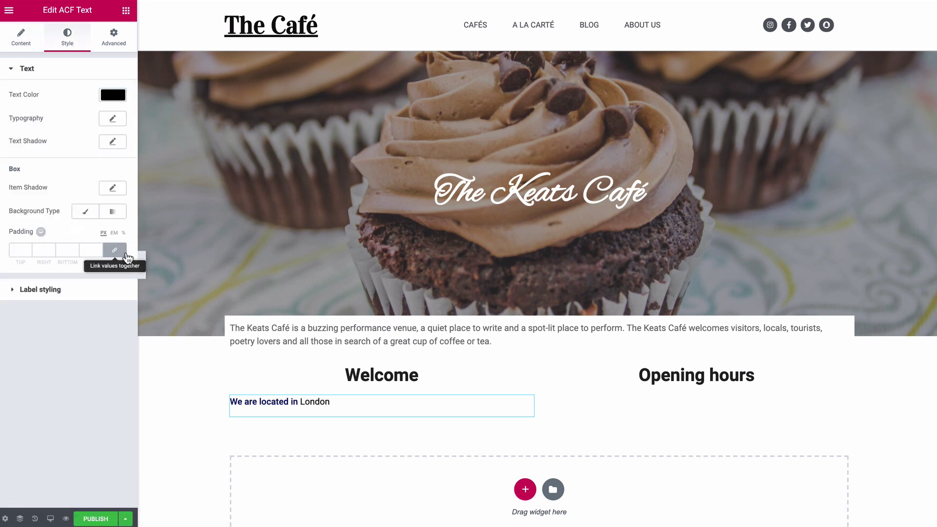
pyautogui.click(71, 292)
pyautogui.click(112, 145)
pyautogui.click(71, 282)
pyautogui.click(112, 169)
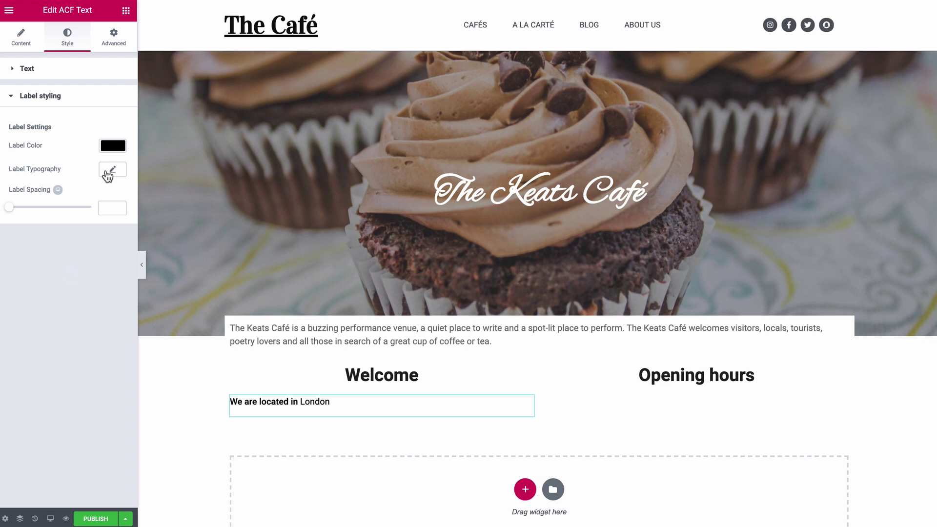
pyautogui.click(113, 169)
pyautogui.click(100, 259)
pyautogui.click(83, 270)
pyautogui.click(430, 426)
# Duplicate the location text widget twice.
pyautogui.rightClick(409, 400)
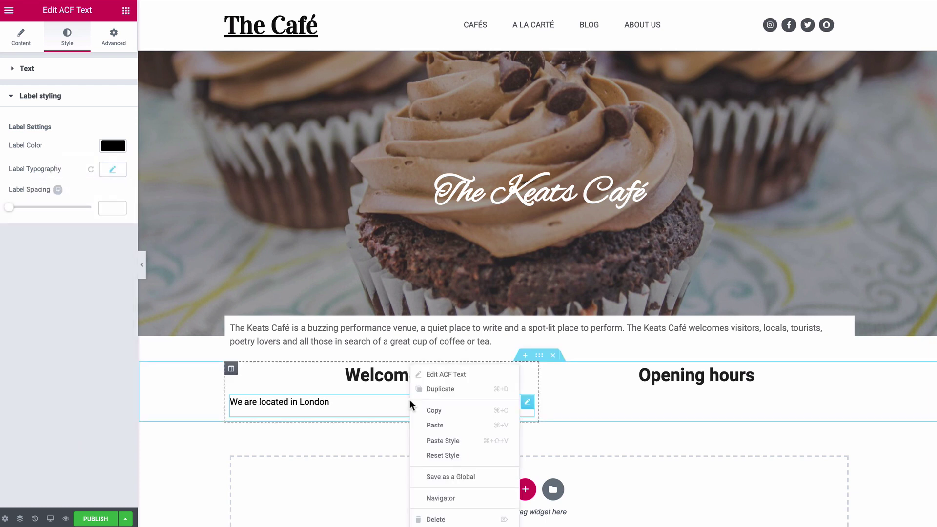
pyautogui.click(420, 387)
pyautogui.rightClick(387, 414)
pyautogui.click(418, 389)
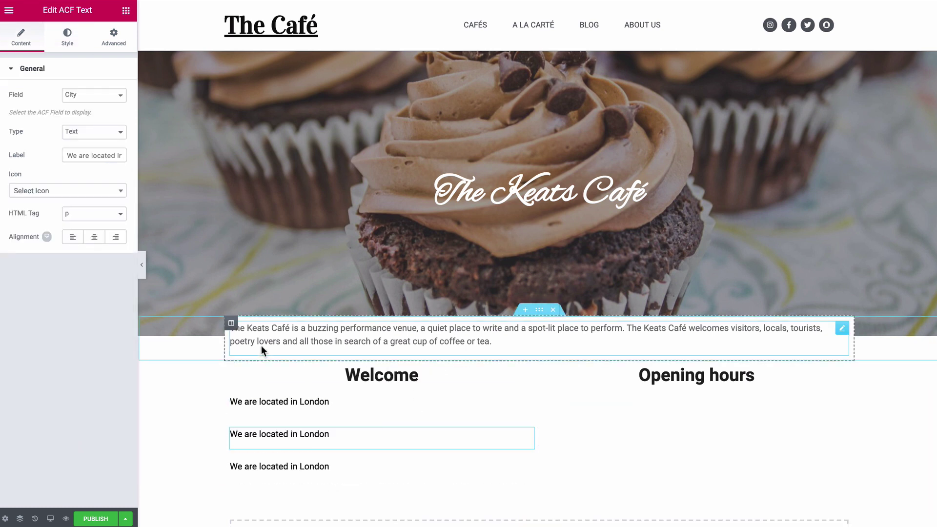
# Change the HTML tag of the location lines to span.
pyautogui.click(92, 214)
pyautogui.click(77, 202)
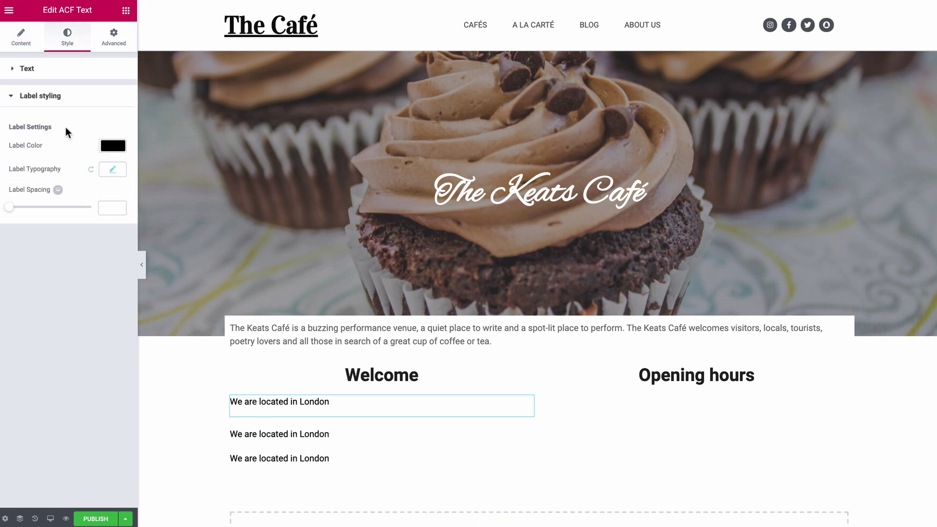
pyautogui.click(21, 37)
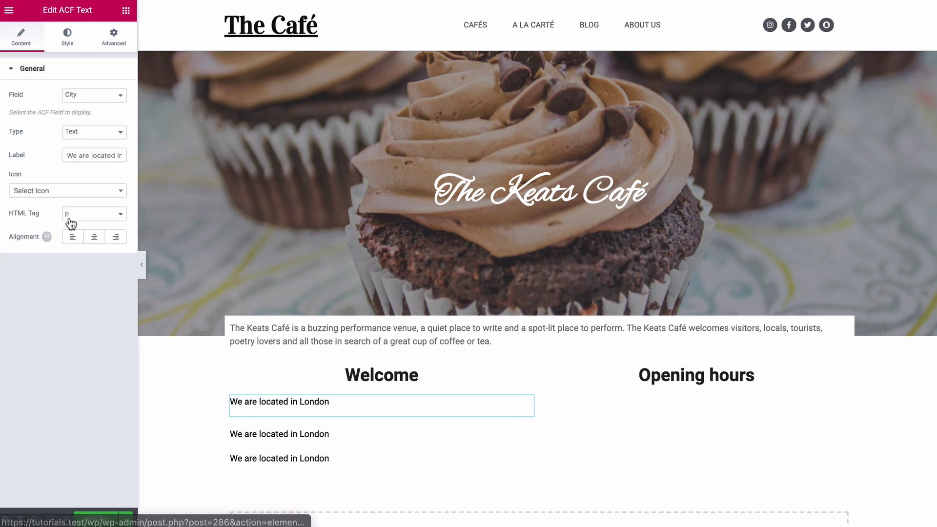
pyautogui.click(93, 213)
pyautogui.click(76, 202)
pyautogui.click(304, 447)
pyautogui.click(92, 213)
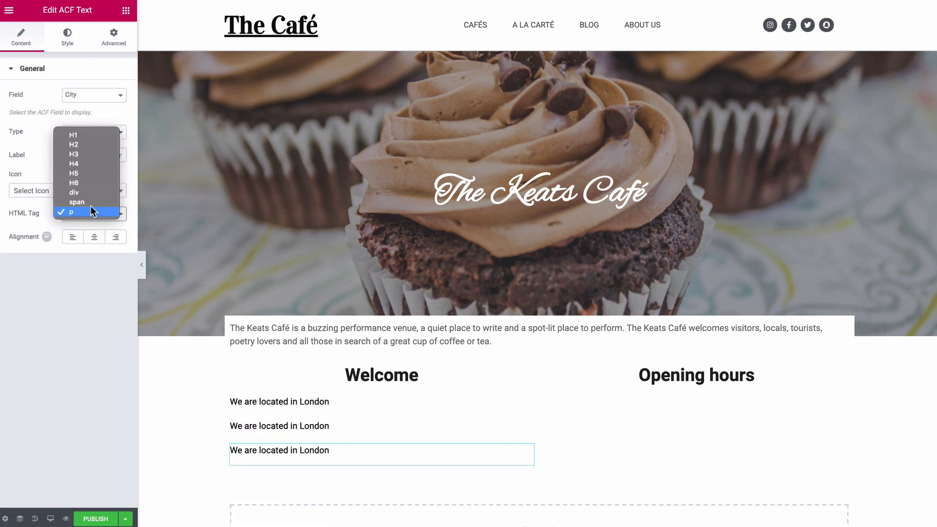
pyautogui.click(92, 209)
# Relabel the second line 'You find us at' and show the Street field.
pyautogui.click(334, 425)
pyautogui.click(59, 38)
pyautogui.click(21, 37)
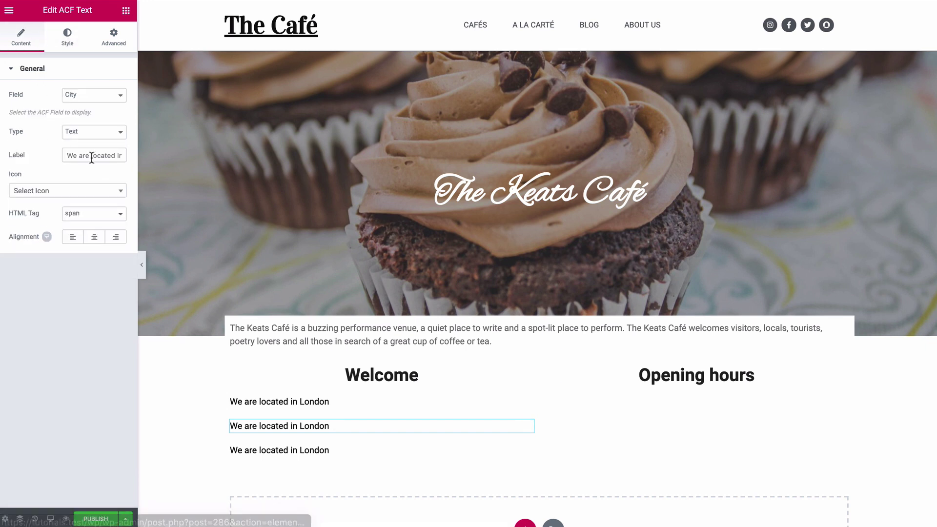
pyautogui.tripleClick(90, 154)
pyautogui.write('You find us at')
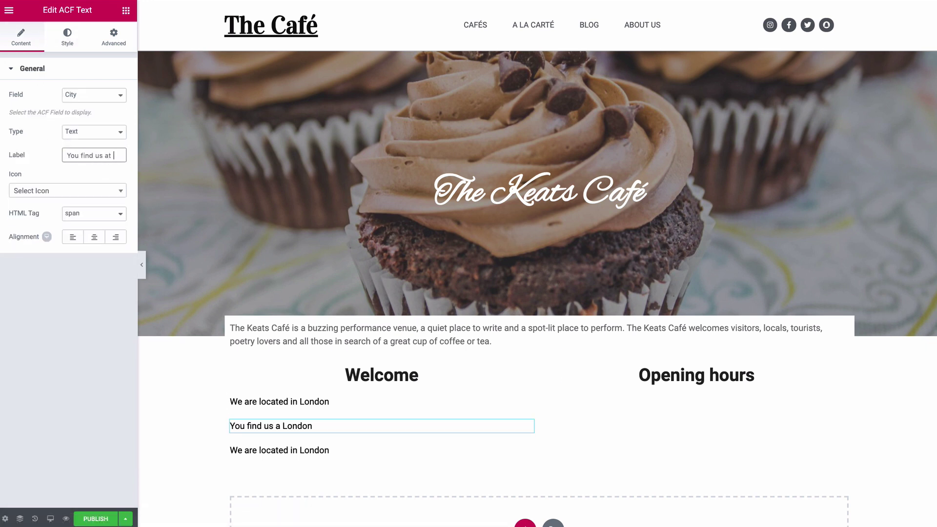
pyautogui.click(94, 94)
pyautogui.click(92, 121)
# Relabel the third line 'Call us at' and show the Phone Number field.
pyautogui.click(340, 452)
pyautogui.tripleClick(90, 155)
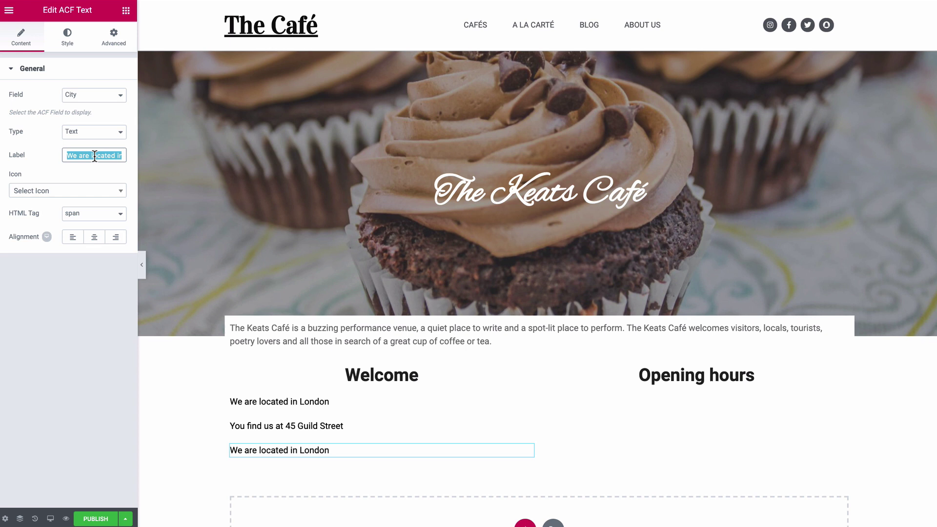
pyautogui.write('Call us at')
pyautogui.click(93, 95)
pyautogui.click(99, 113)
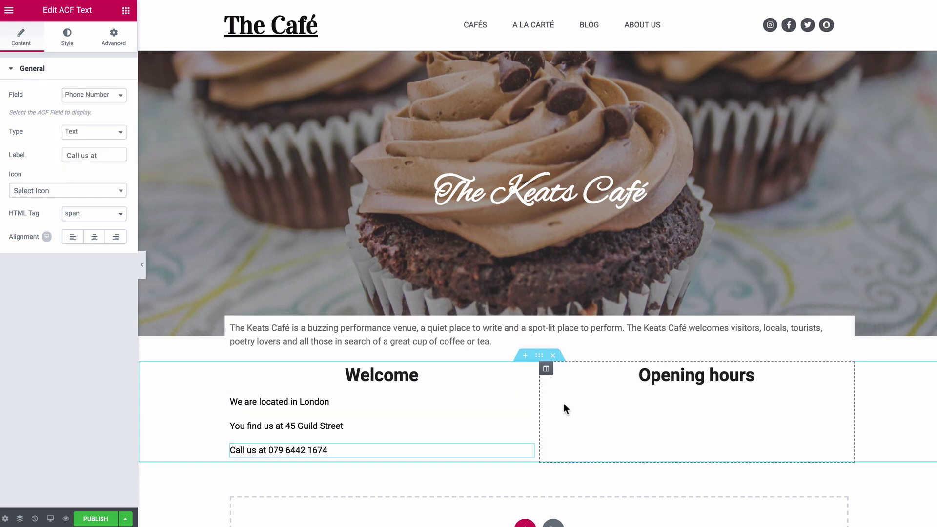
pyautogui.click(546, 369)
# Place an ACF Price List widget under the Opening hours heading.
pyautogui.click(126, 11)
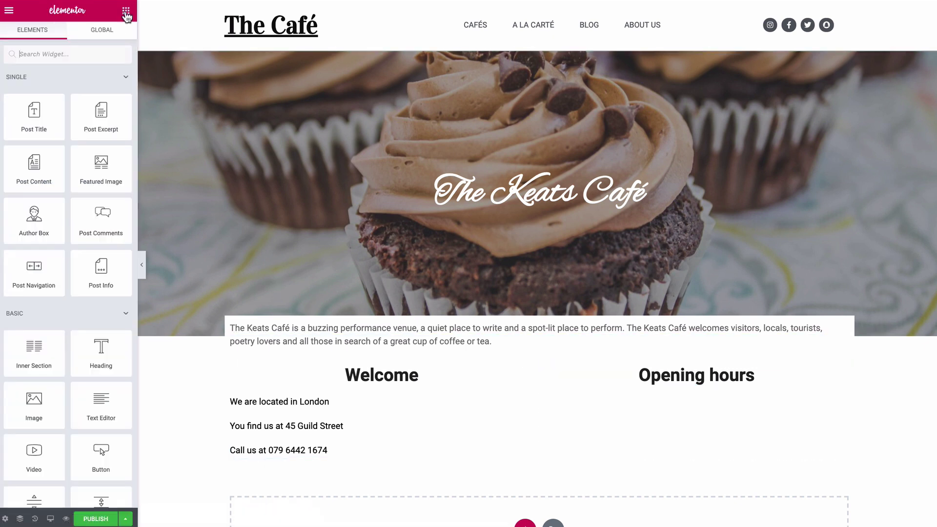
pyautogui.write('rep')
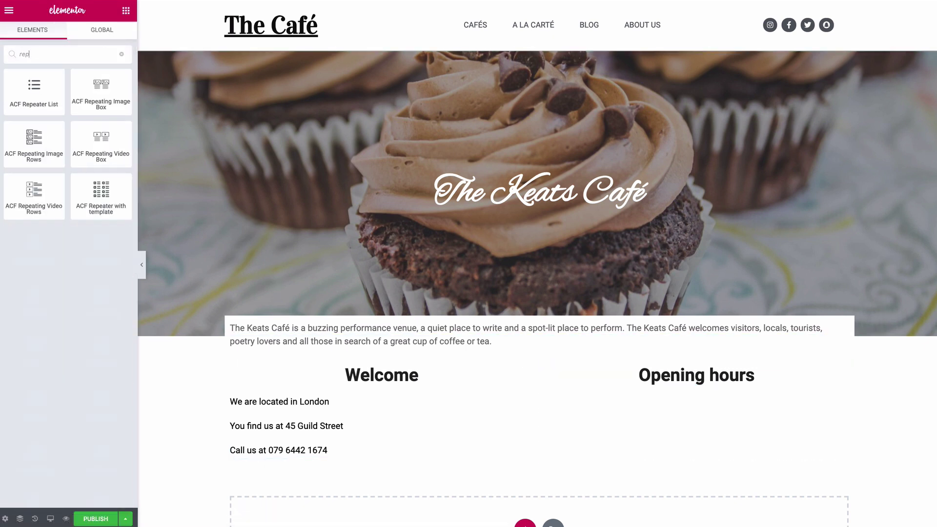
pyautogui.write('e')
pyautogui.press('BackSpace')
pyautogui.press('BackSpace')
pyautogui.press('BackSpace')
pyautogui.press('BackSpace')
pyautogui.write('pr')
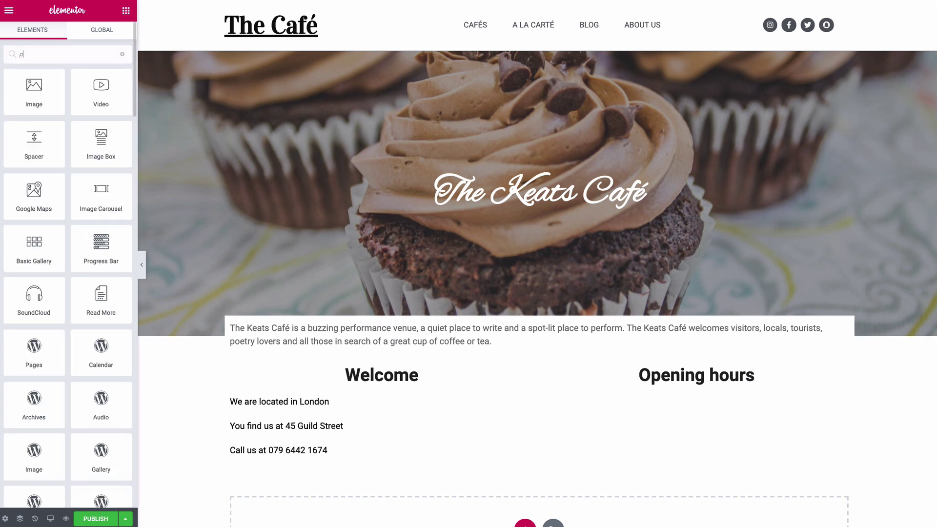
pyautogui.write('ice')
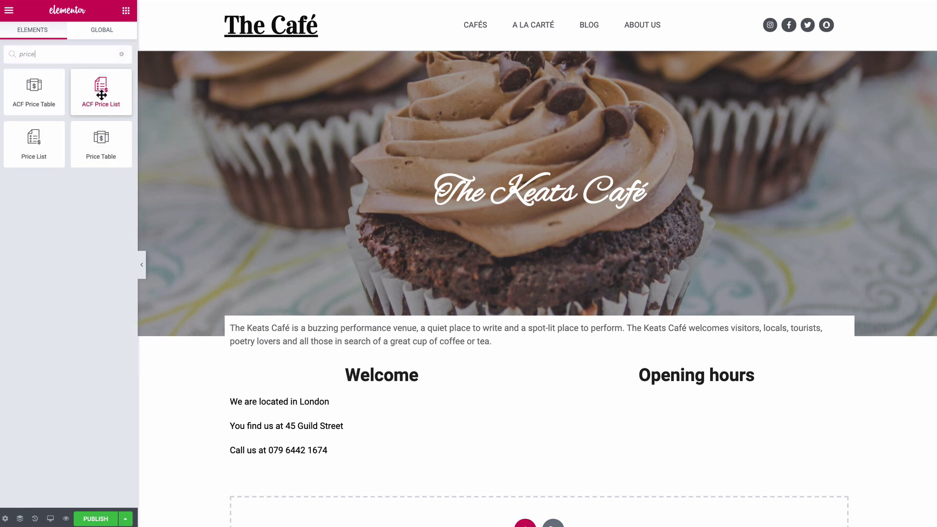
pyautogui.moveTo(101, 91); pyautogui.dragTo(693, 385)
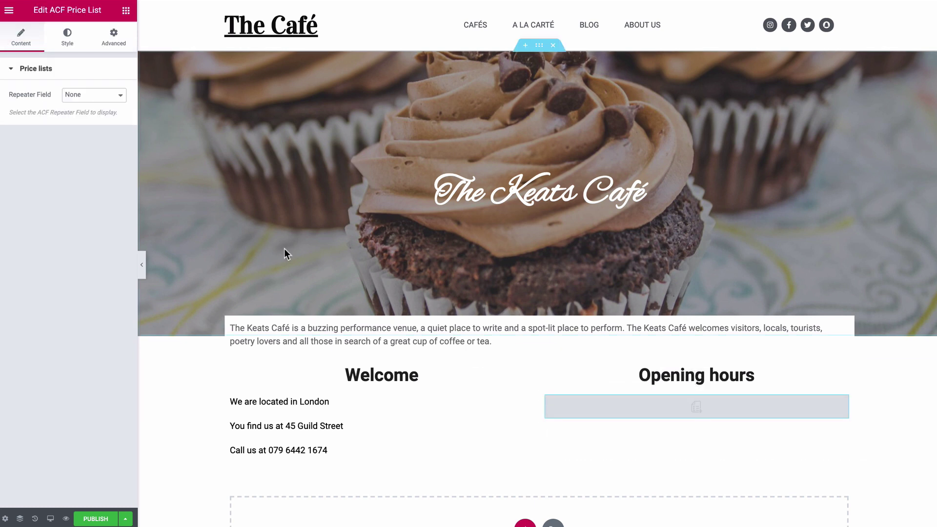
# Use the Days or dates repeater, with Day as titles and Time as prices.
pyautogui.click(101, 75)
pyautogui.click(88, 78)
pyautogui.click(86, 92)
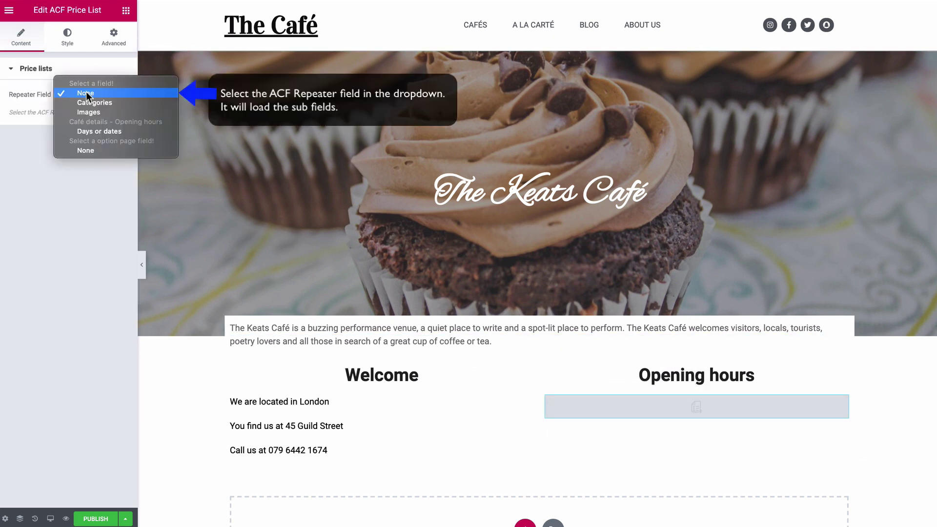
pyautogui.click(95, 133)
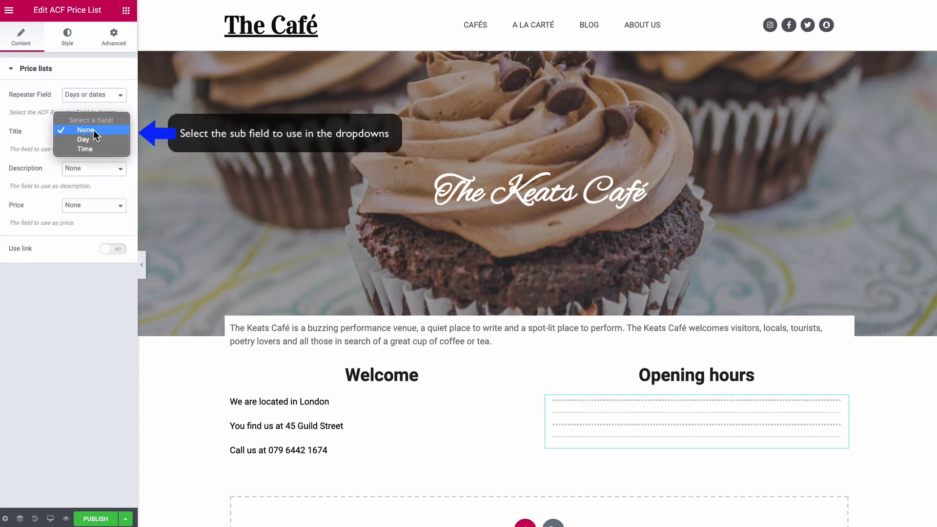
pyautogui.click(93, 137)
pyautogui.click(92, 205)
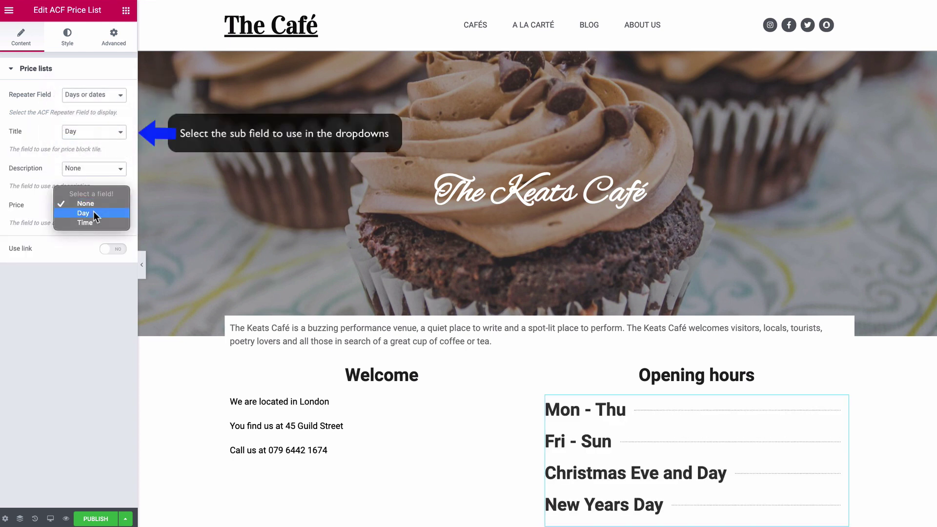
pyautogui.click(93, 223)
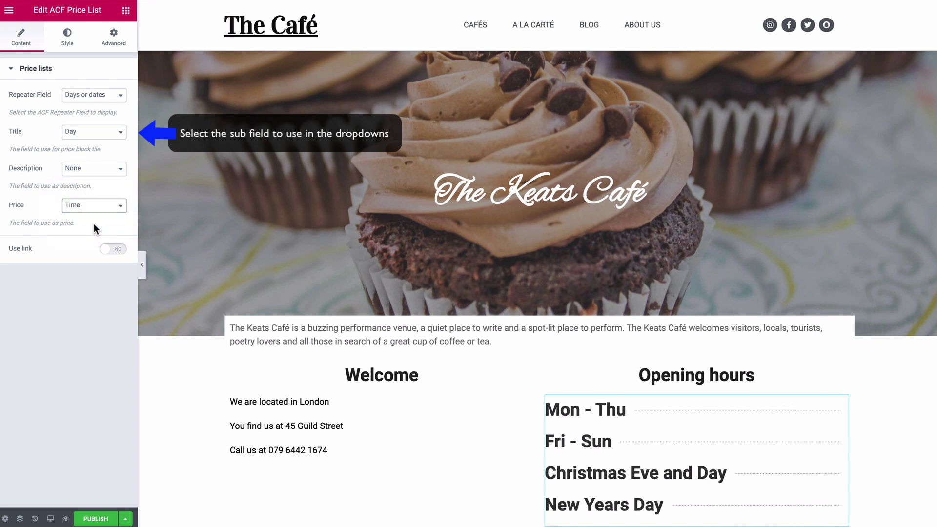
# Set the price list's Title HTML tag to ul li.
pyautogui.click(67, 38)
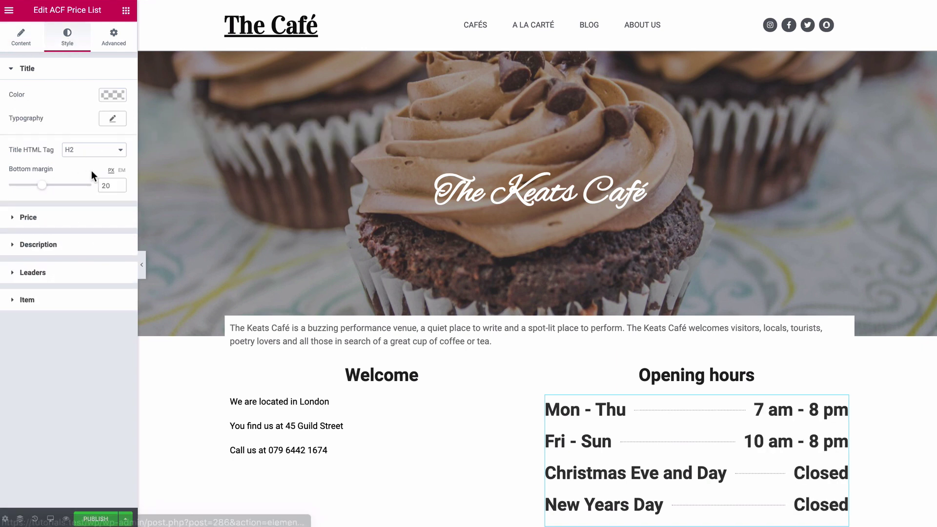
pyautogui.click(101, 150)
pyautogui.click(101, 212)
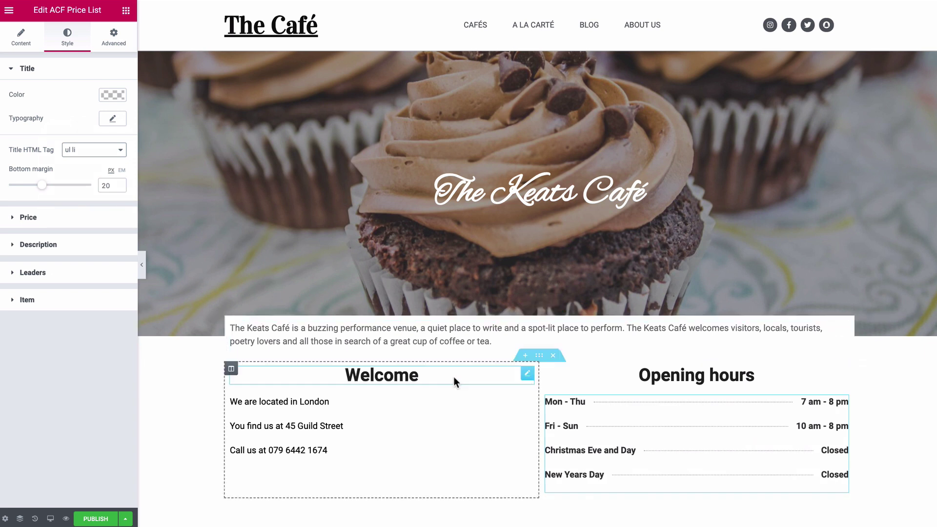
pyautogui.scroll(-3, 567, 434)
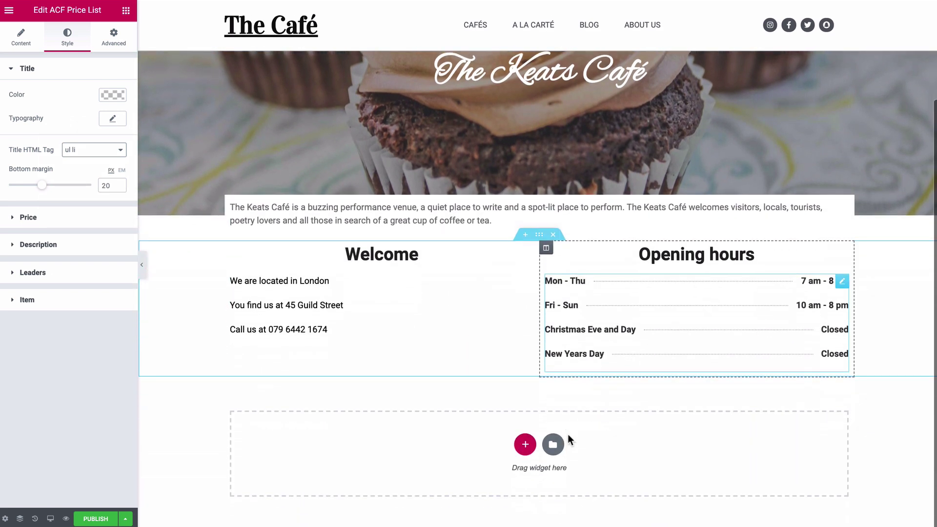
# Add a one-column section and drag the ACF Repeating Image Box widget (search 'repe') into it.
pyautogui.click(525, 445)
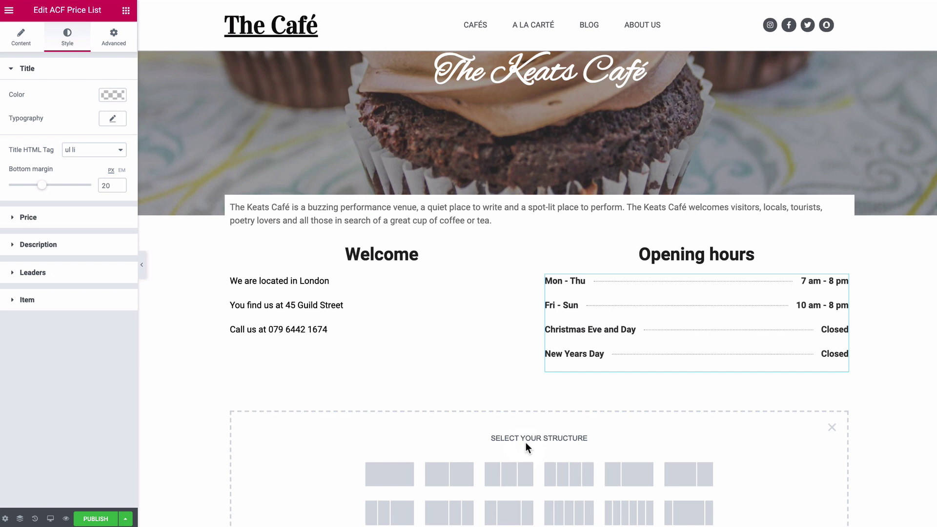
pyautogui.click(390, 473)
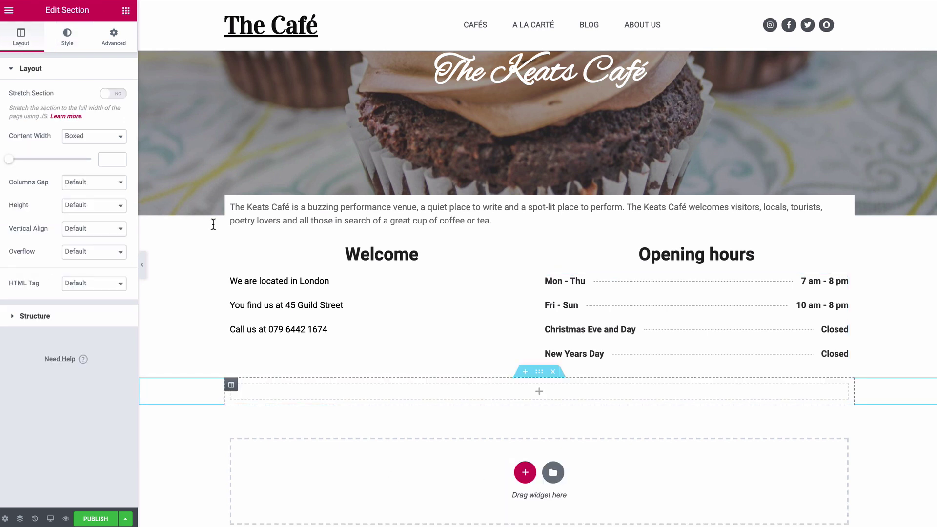
pyautogui.click(128, 10)
pyautogui.write('repe')
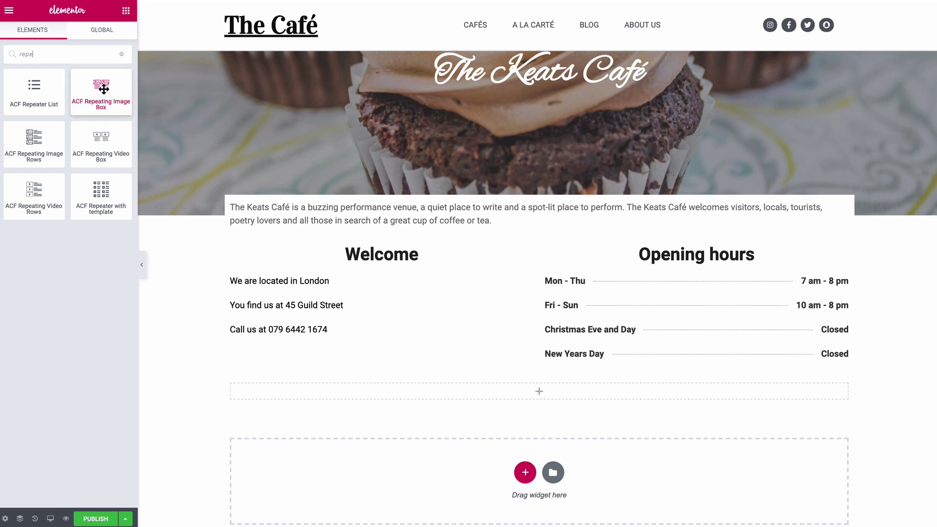
pyautogui.moveTo(103, 88); pyautogui.dragTo(493, 395)
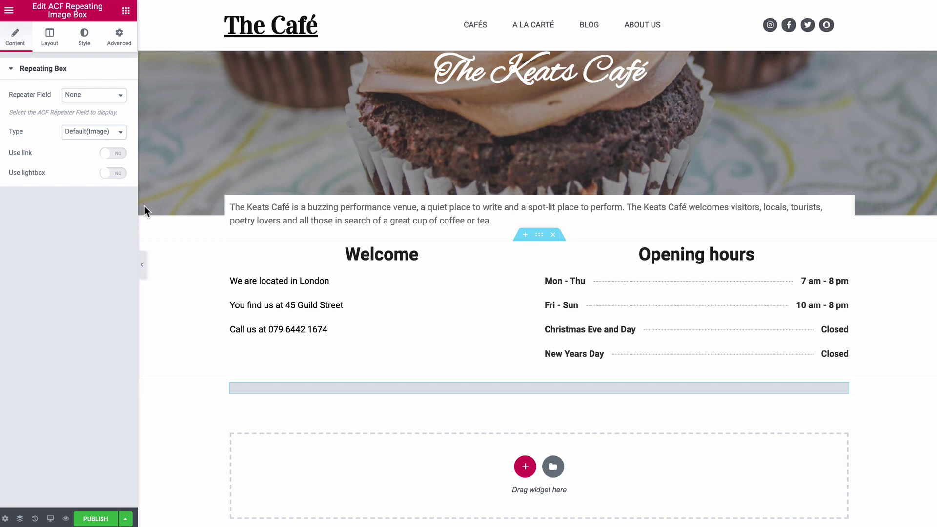
# Set the Repeater Field to Images, with Title, Image and Description sub fields.
pyautogui.click(112, 94)
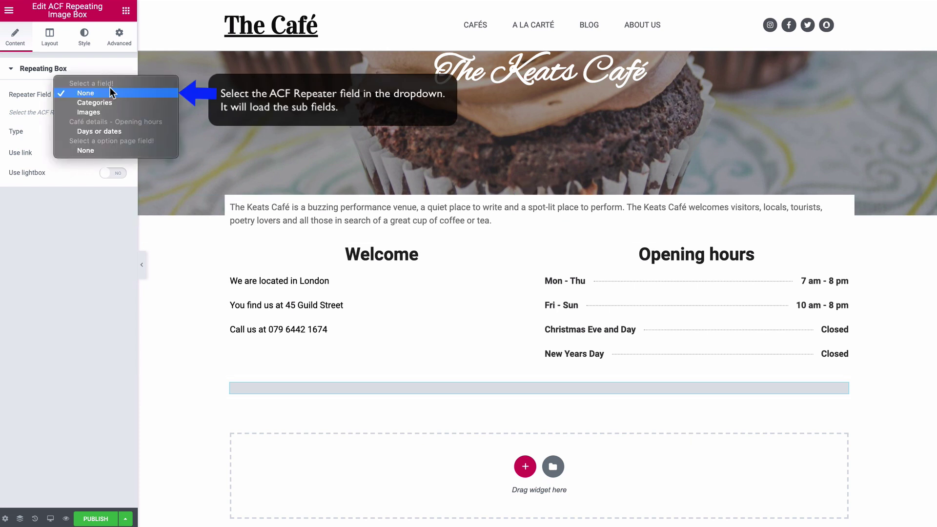
pyautogui.click(111, 113)
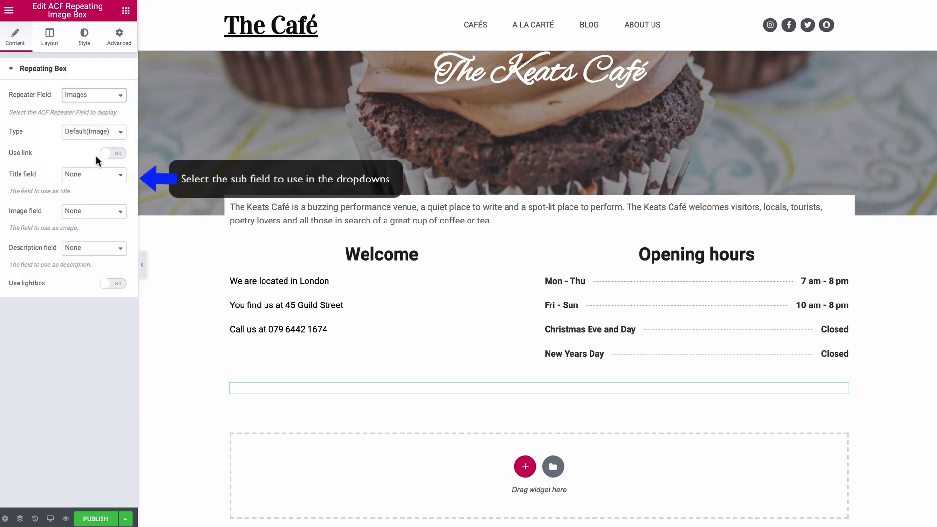
pyautogui.click(94, 176)
pyautogui.click(90, 182)
pyautogui.click(92, 211)
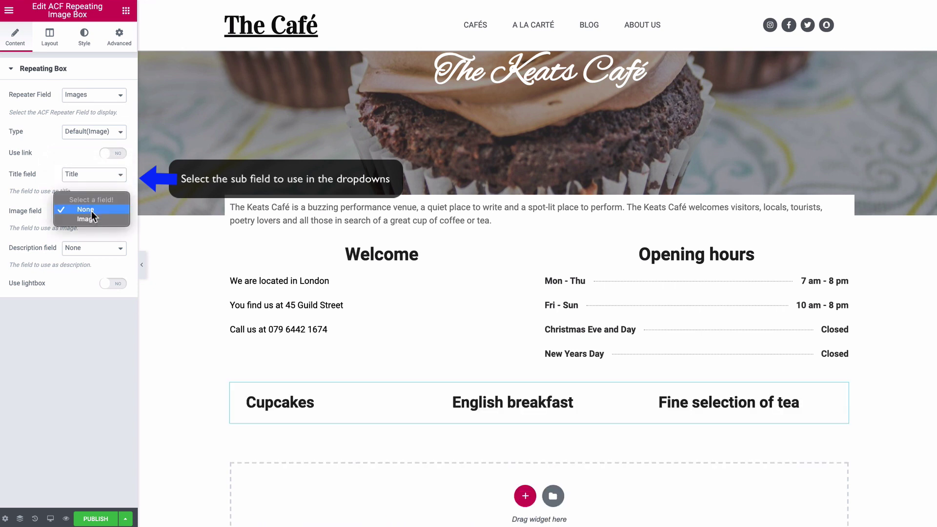
pyautogui.click(92, 220)
pyautogui.click(92, 247)
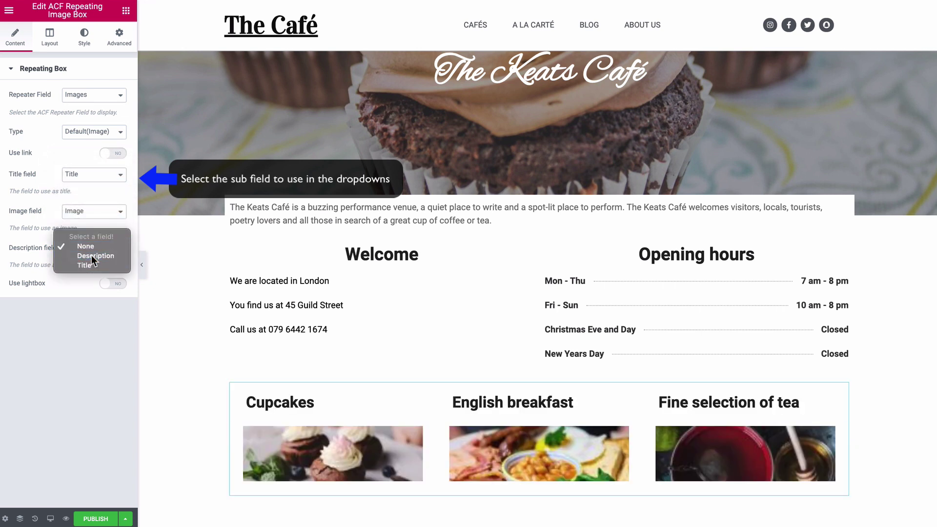
pyautogui.click(91, 256)
# Style the card headers as H3, placed Below the images, with Center alignment.
pyautogui.click(50, 39)
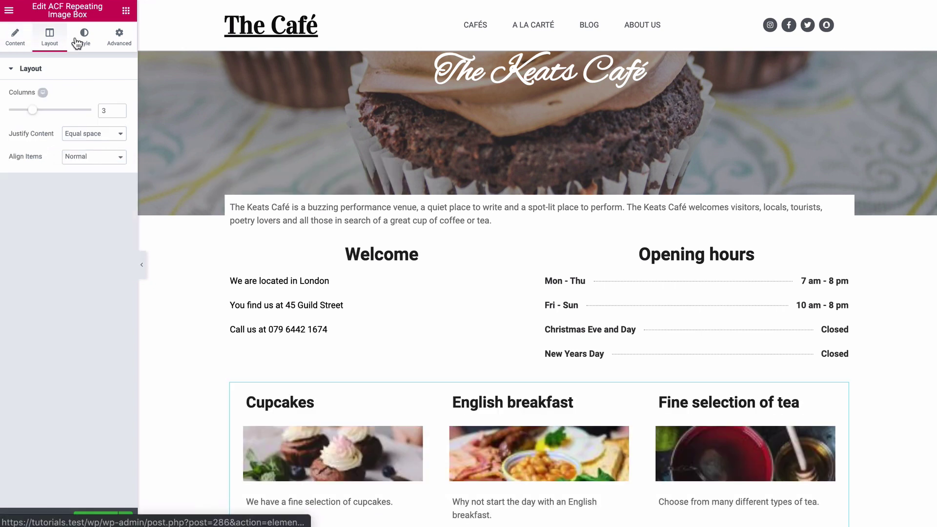
pyautogui.click(78, 41)
pyautogui.click(72, 284)
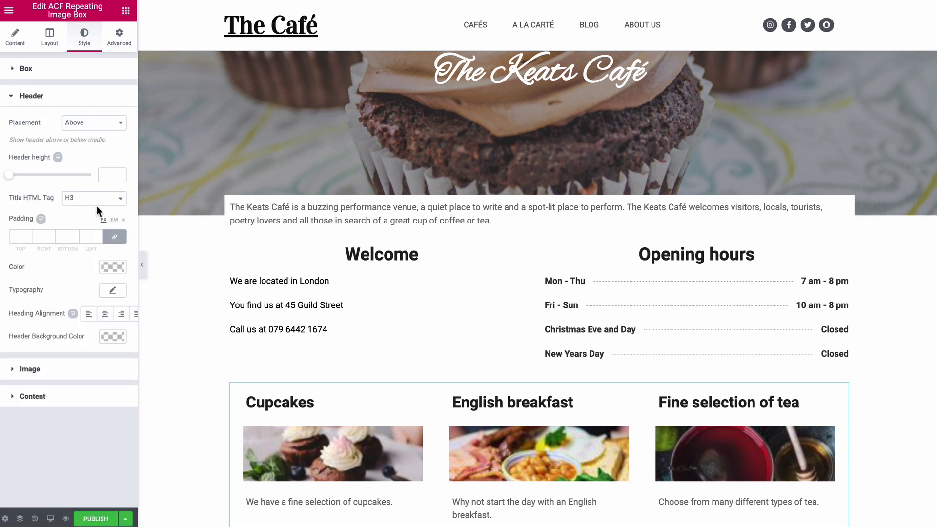
pyautogui.click(96, 201)
pyautogui.click(28, 198)
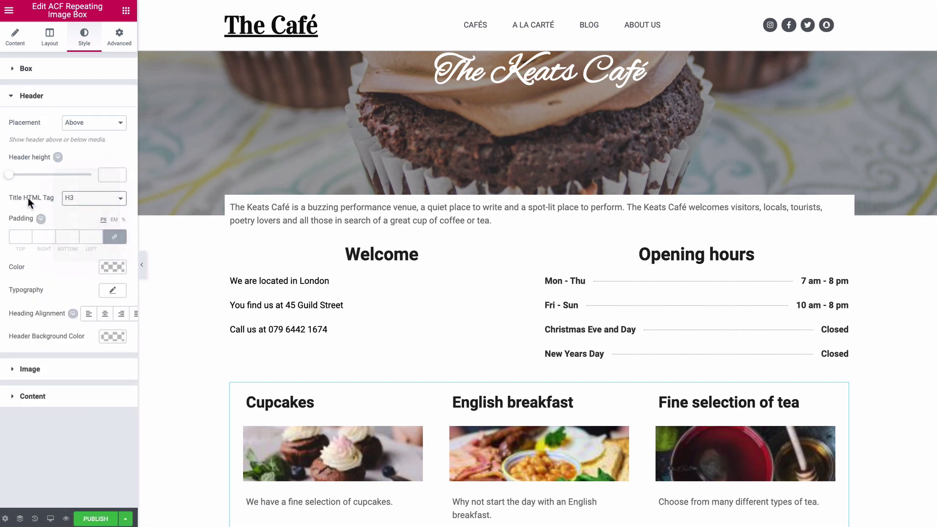
pyautogui.click(103, 122)
pyautogui.click(101, 129)
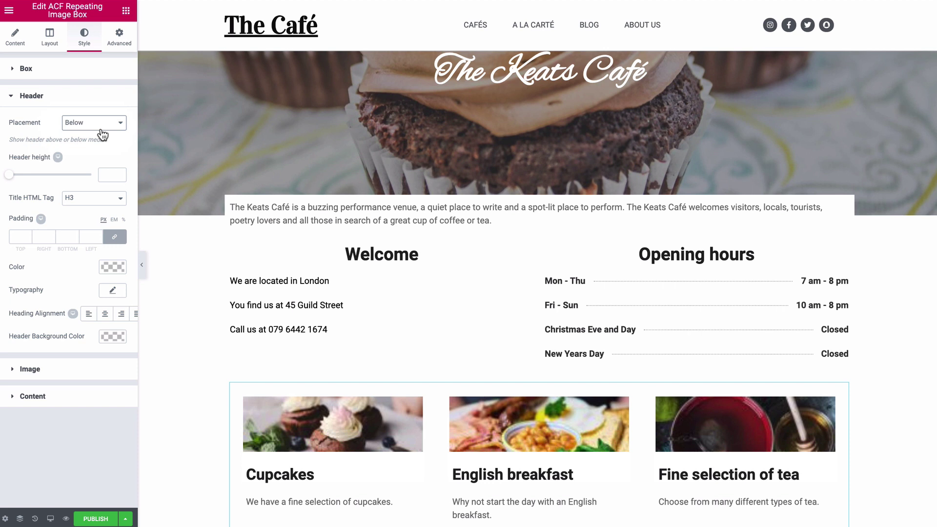
pyautogui.click(104, 313)
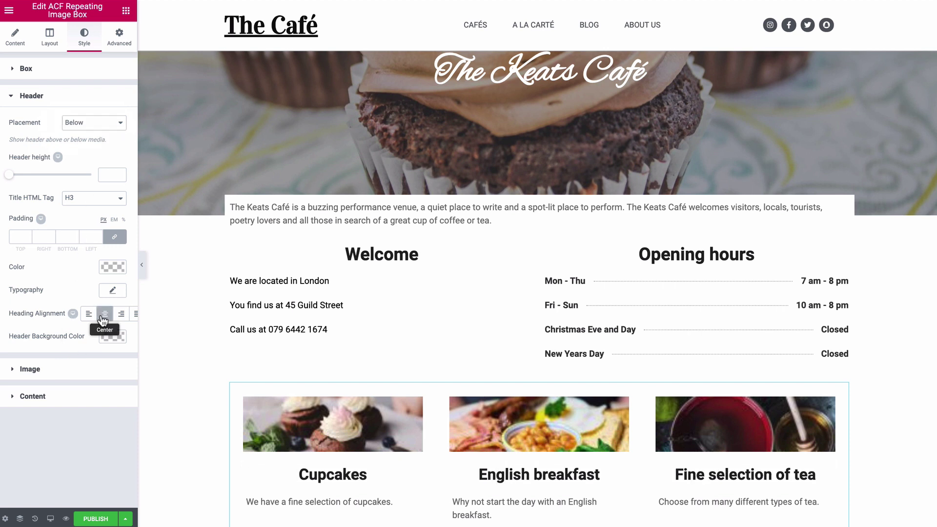
# Set the card Image Size to Medium Large.
pyautogui.click(74, 370)
pyautogui.click(96, 285)
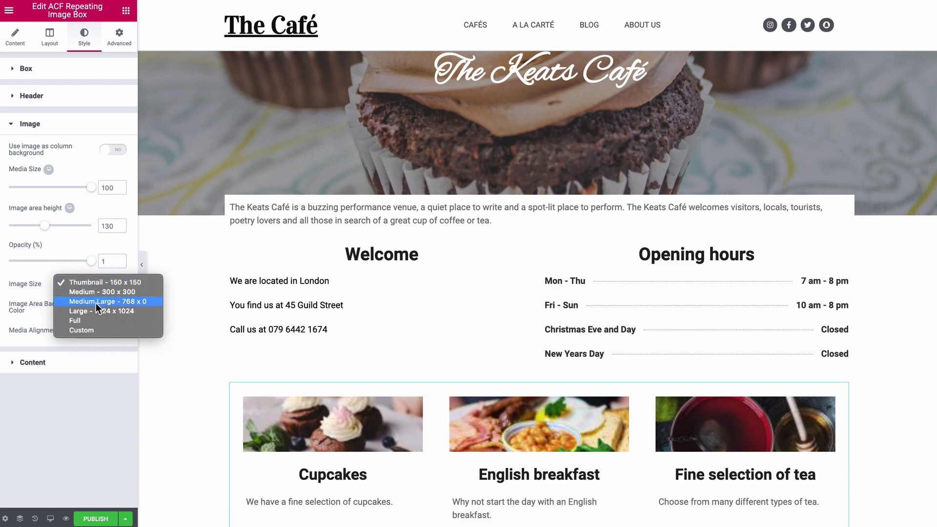
pyautogui.click(96, 303)
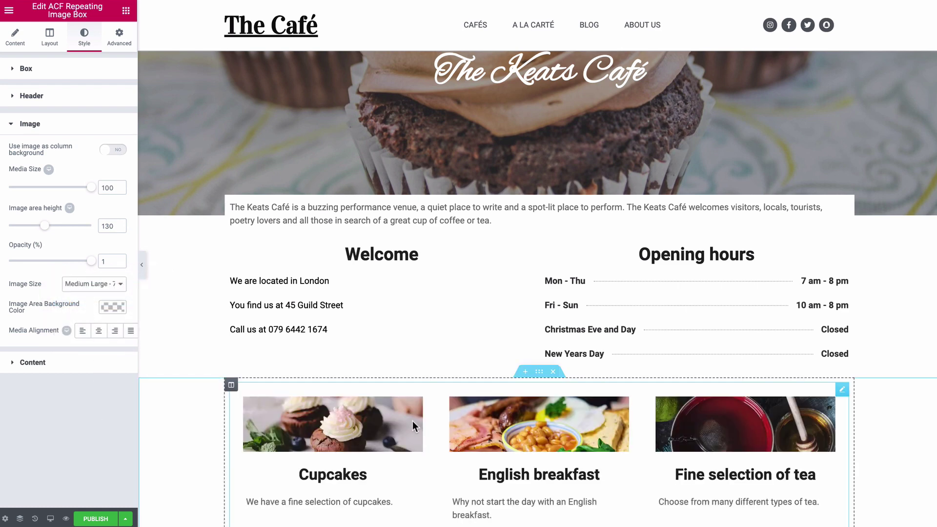
pyautogui.scroll(-3, 412, 421)
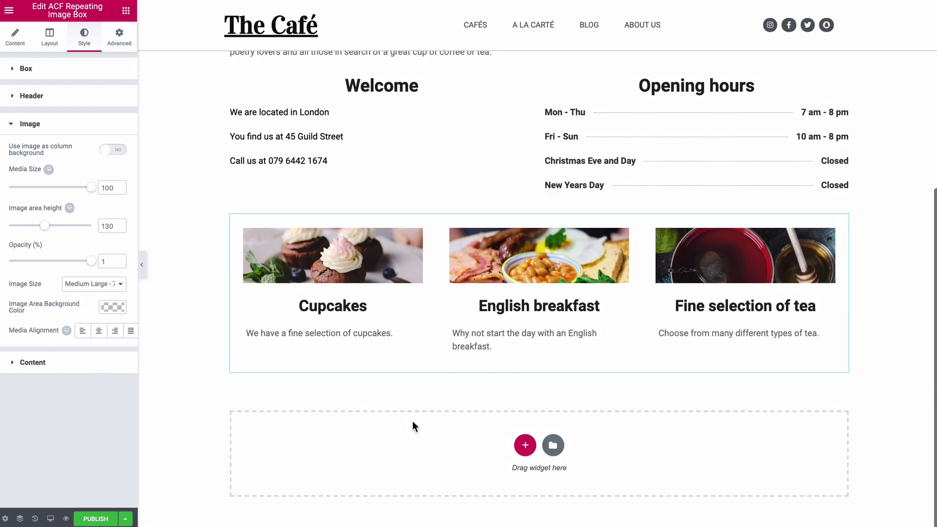
# Publish the Café template with Save & Close and check it on the live page.
pyautogui.click(102, 520)
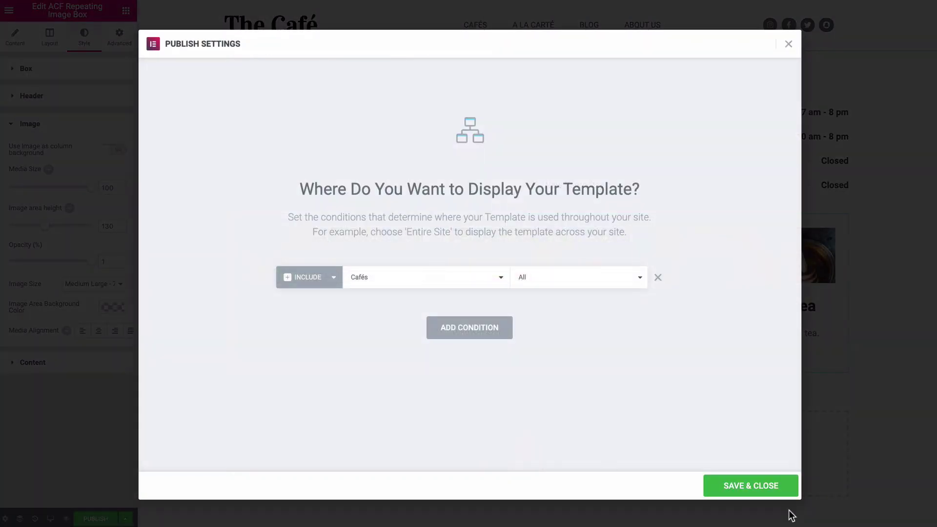
pyautogui.click(762, 494)
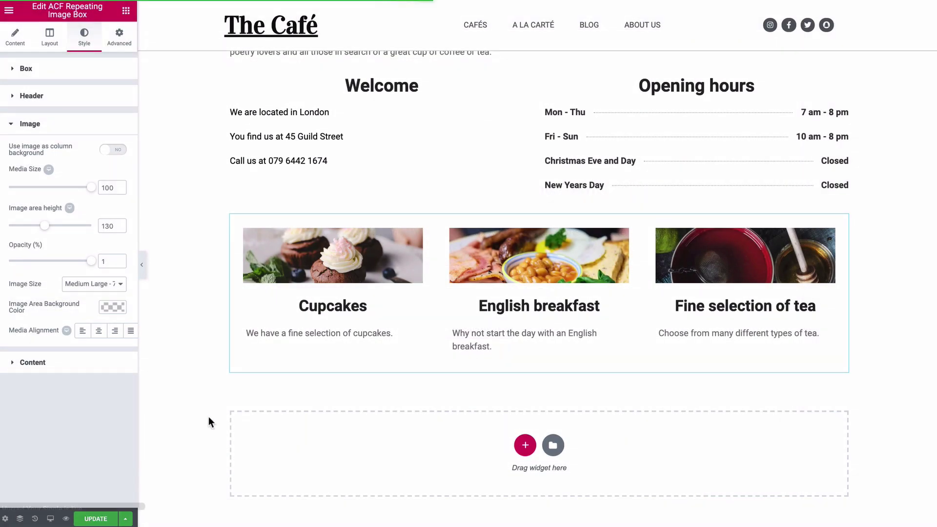
pyautogui.click(8, 10)
pyautogui.click(49, 298)
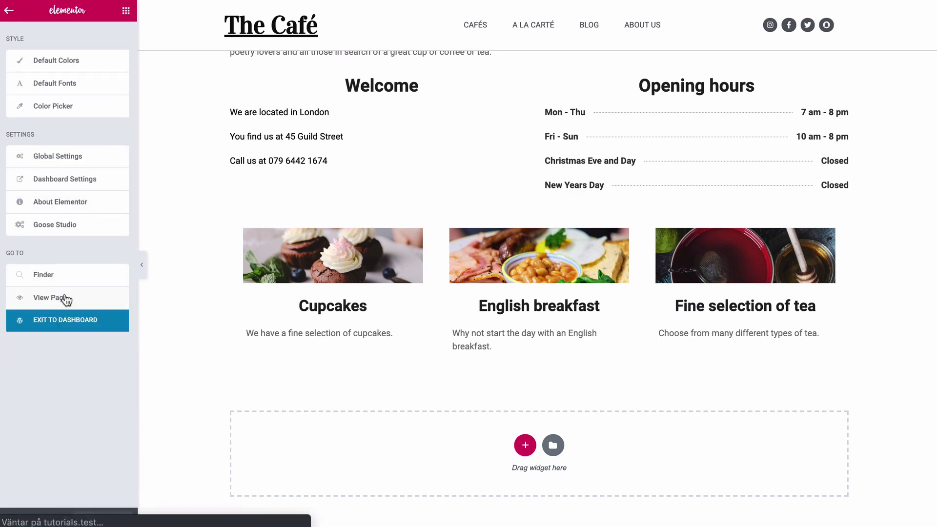
pyautogui.scroll(-3, 465, 371)
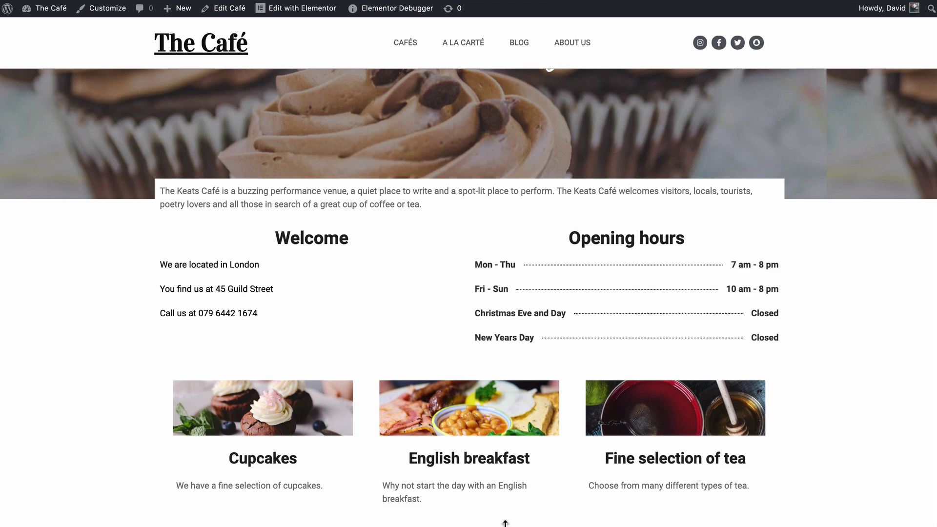
pyautogui.scroll(4, 396, 301)
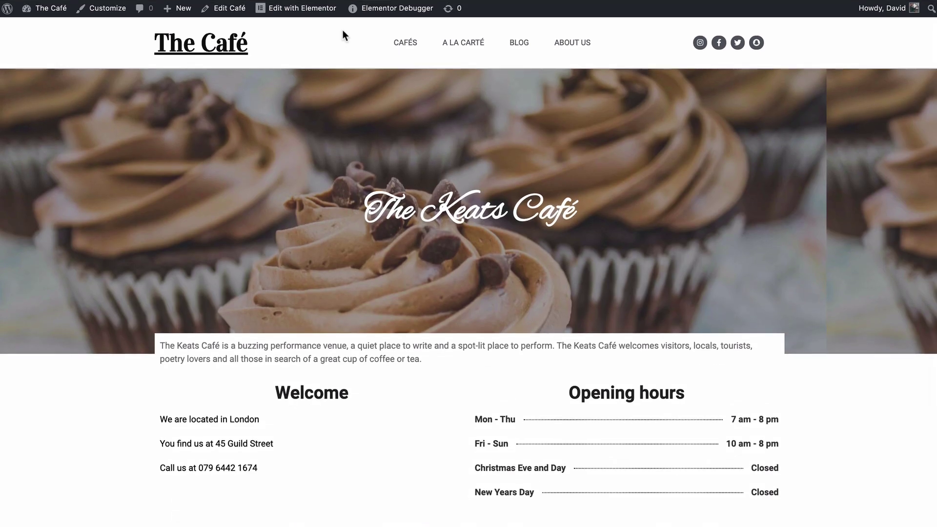
pyautogui.moveTo(299, 8)
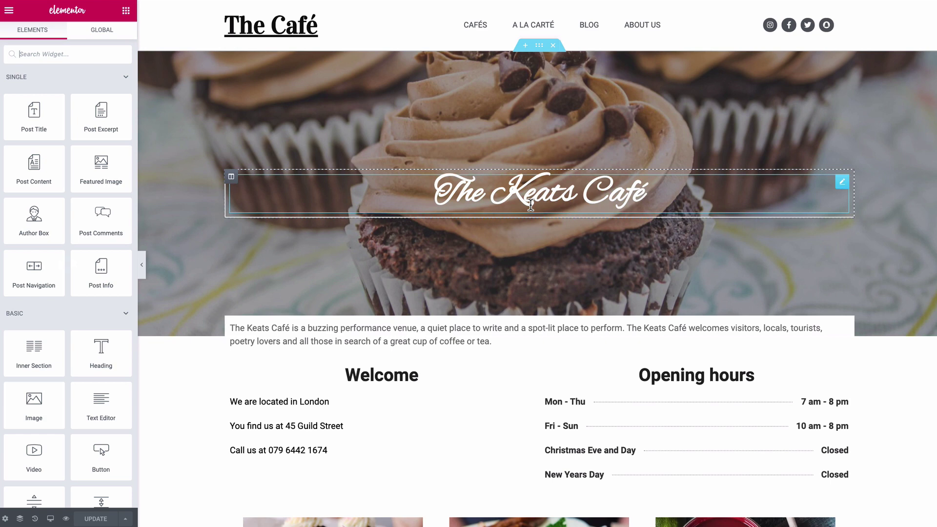
pyautogui.scroll(-6, 530, 204)
# Add a one-column section below the cards with a Heading widget in it.
pyautogui.click(525, 445)
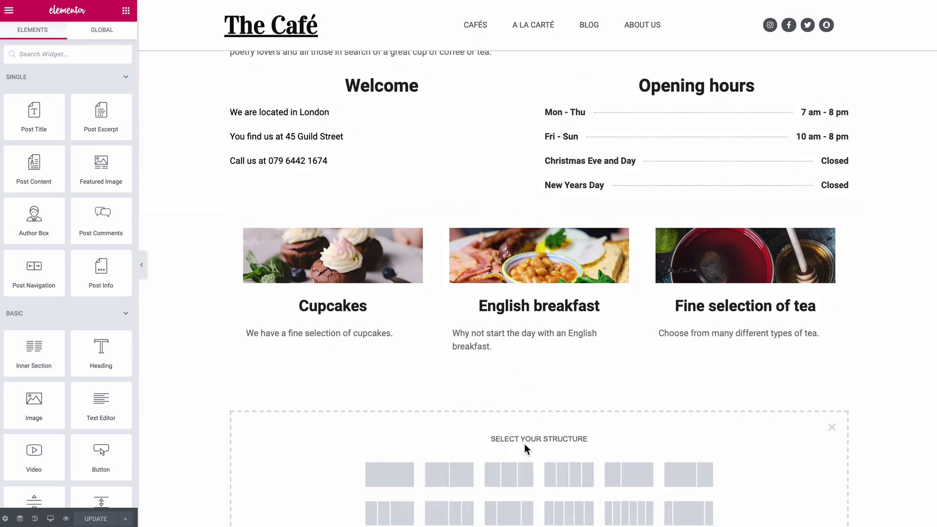
pyautogui.click(397, 478)
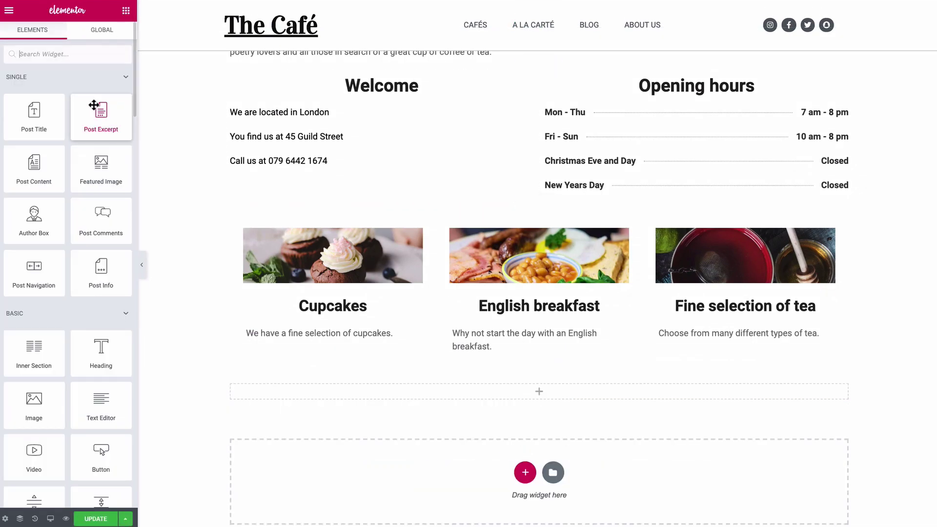
pyautogui.moveTo(97, 348); pyautogui.dragTo(583, 395)
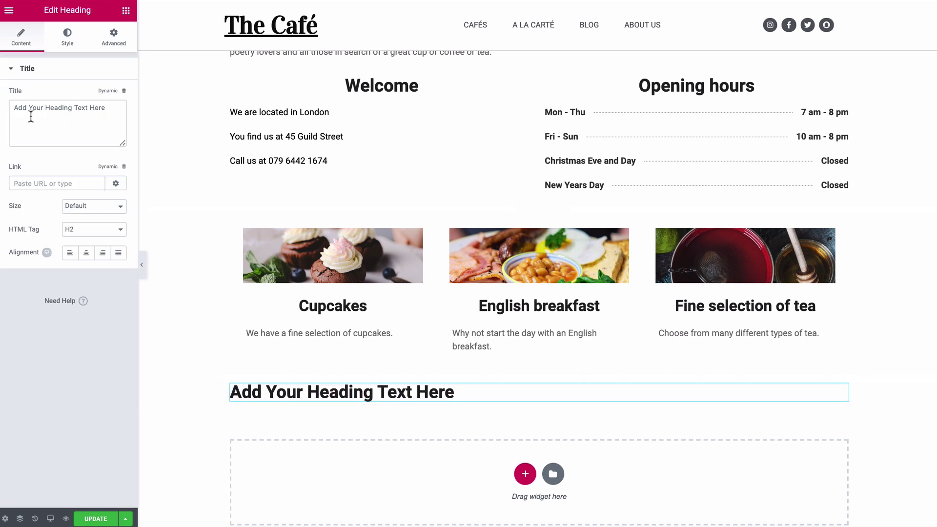
# Retitle the heading 'Price menu', centre it, and exit the editor to the dashboard.
pyautogui.tripleClick(55, 126)
pyautogui.write('Price menu')
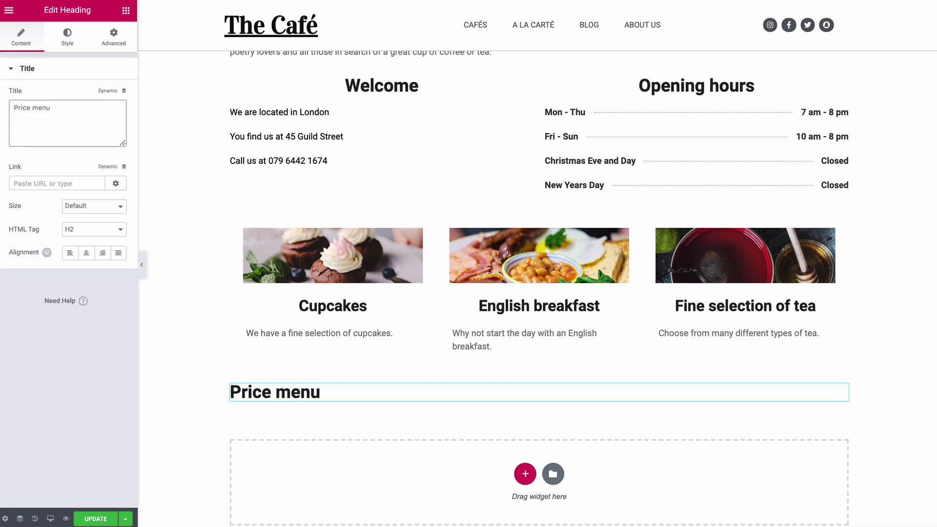
pyautogui.click(86, 253)
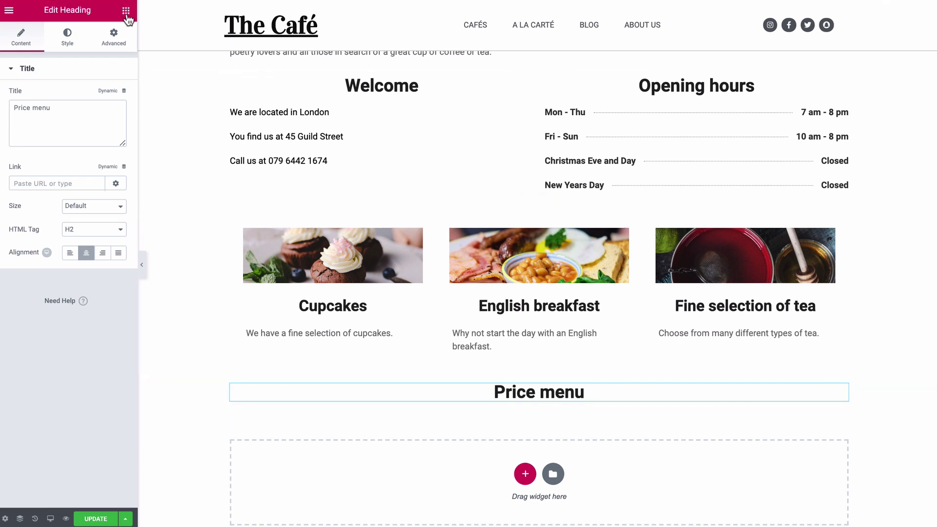
pyautogui.click(126, 15)
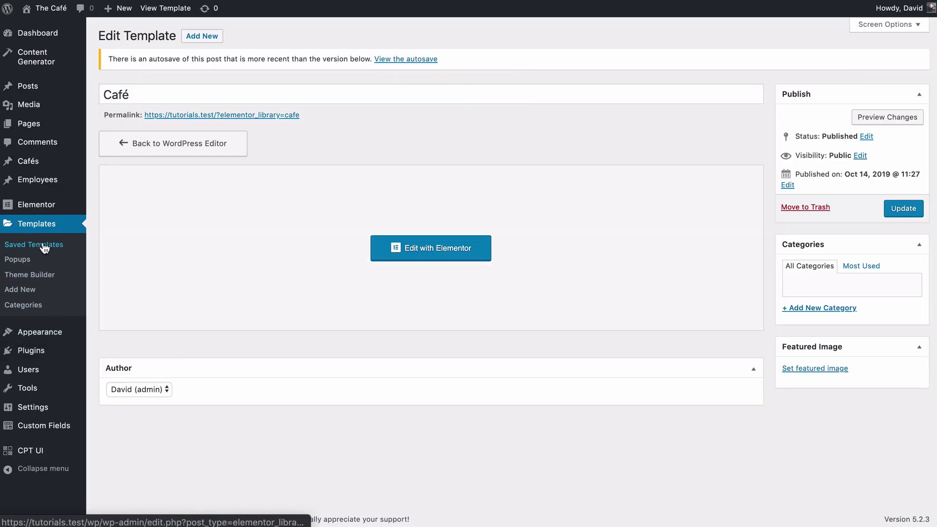
# Under Saved Templates, add a Section-type template called 'Café price menu'.
pyautogui.click(44, 247)
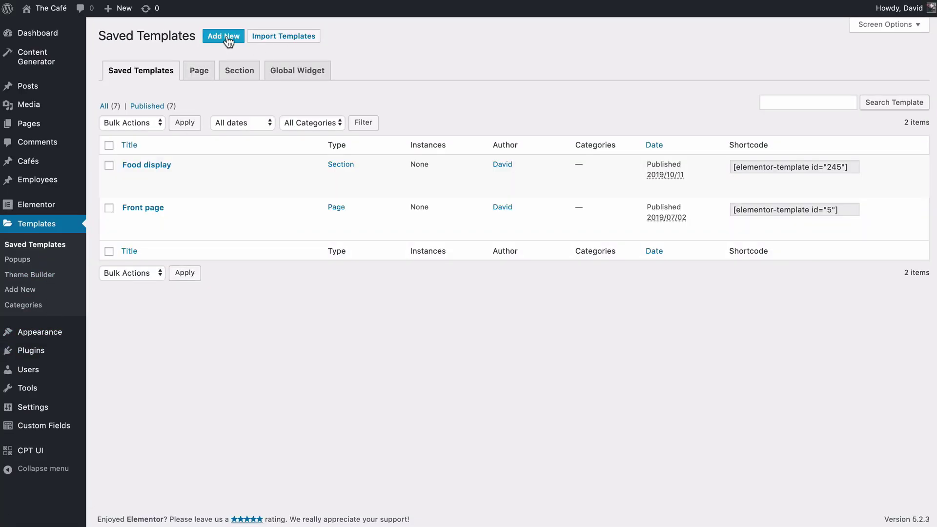
pyautogui.click(226, 37)
pyautogui.click(506, 251)
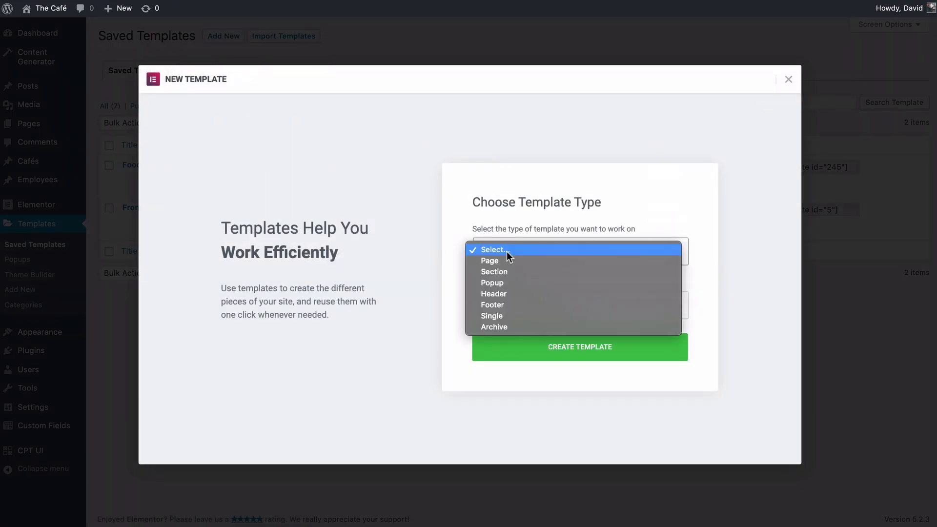
pyautogui.click(512, 273)
pyautogui.click(534, 312)
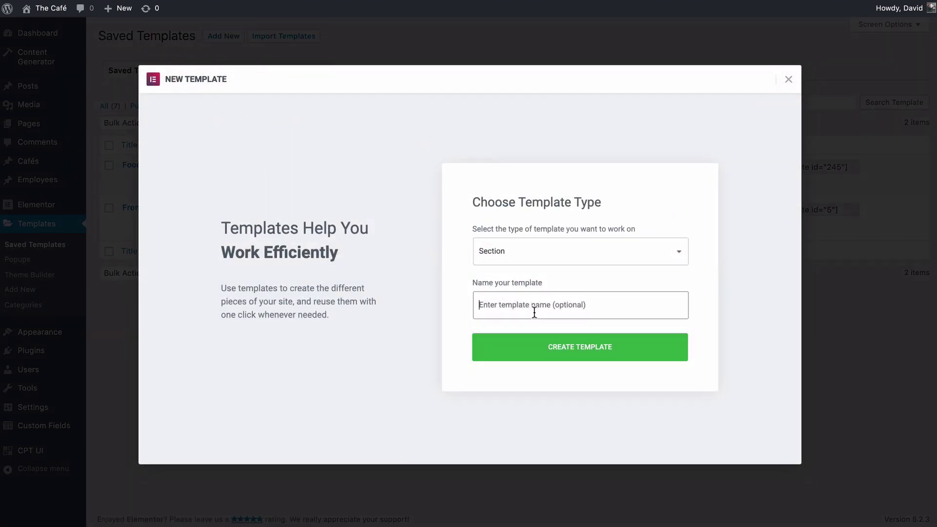
pyautogui.write('Café price menu')
pyautogui.click(587, 351)
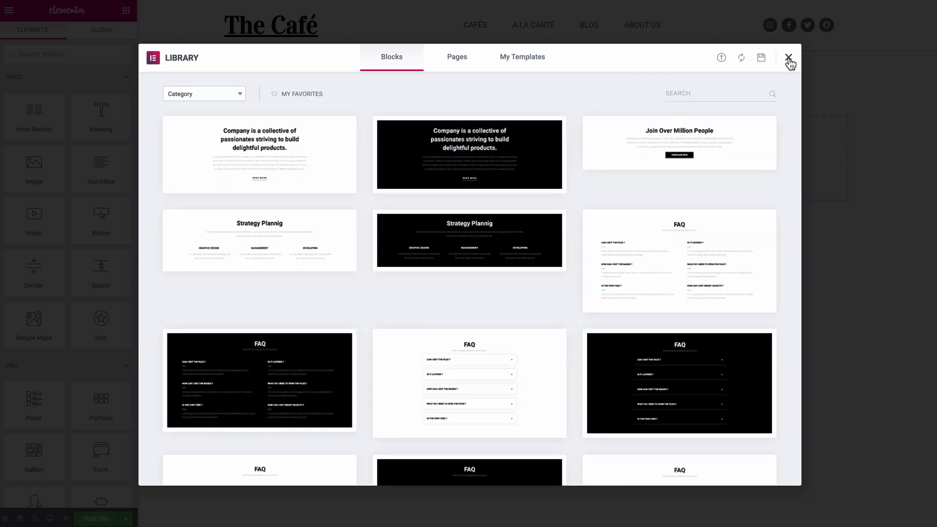
# Close the library, add a single-column section, and drag a Heading widget into it.
pyautogui.click(788, 59)
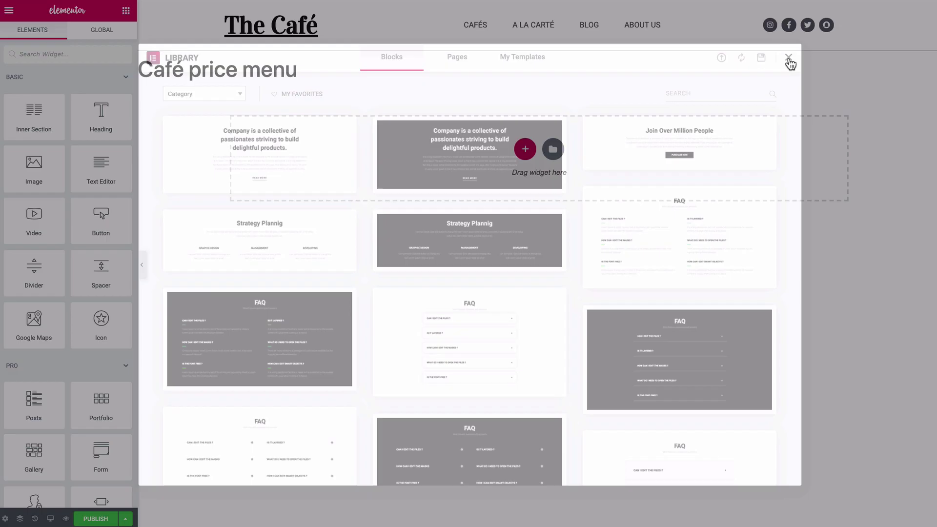
pyautogui.click(525, 151)
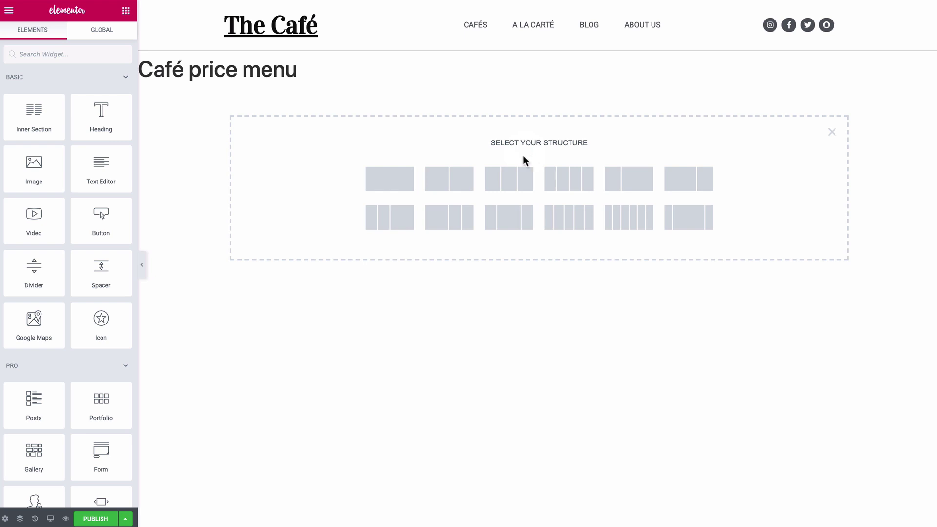
pyautogui.click(381, 175)
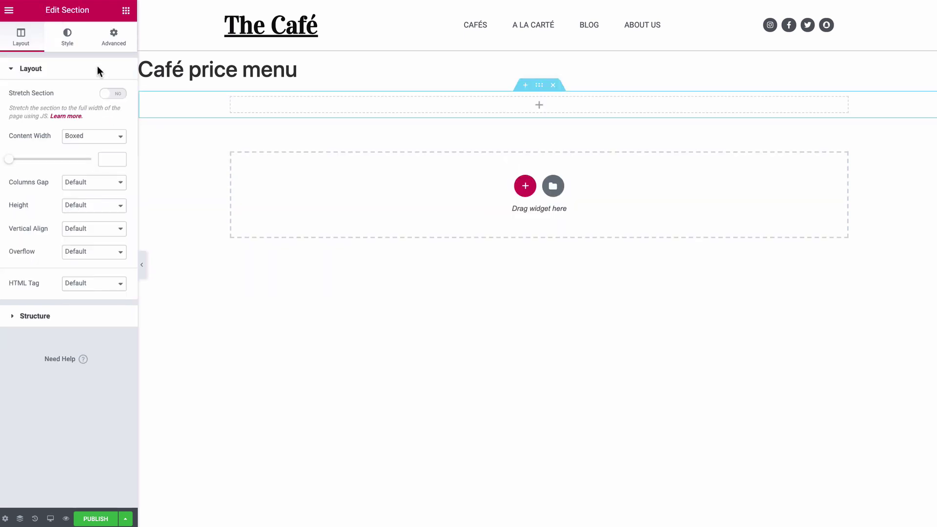
pyautogui.click(126, 11)
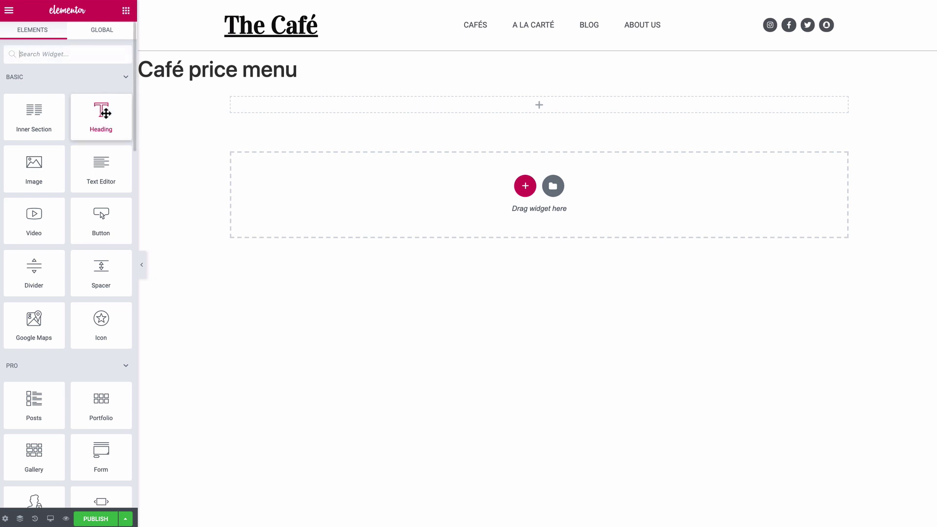
pyautogui.moveTo(105, 113); pyautogui.dragTo(283, 106)
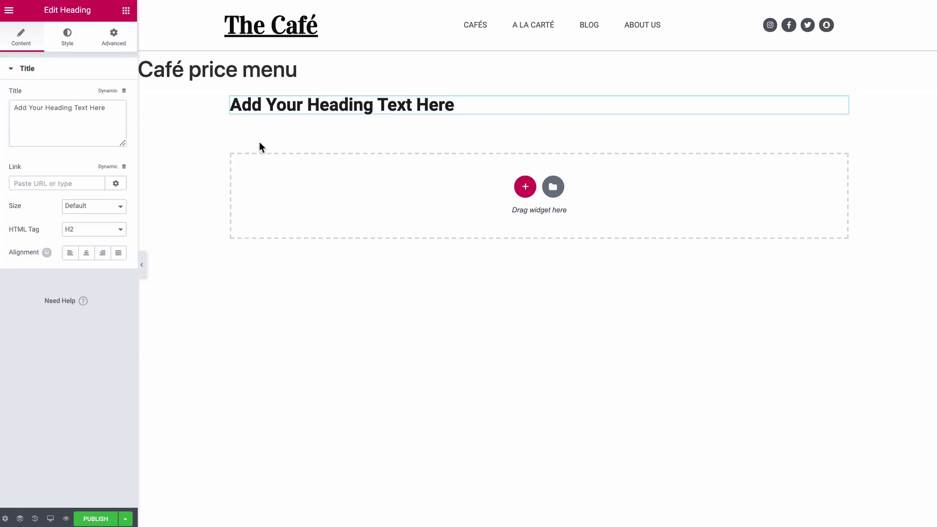
# Set Preview Settings to Café, The Keats Café, with the Price menu - Categories repeater.
pyautogui.click(5, 518)
pyautogui.click(86, 164)
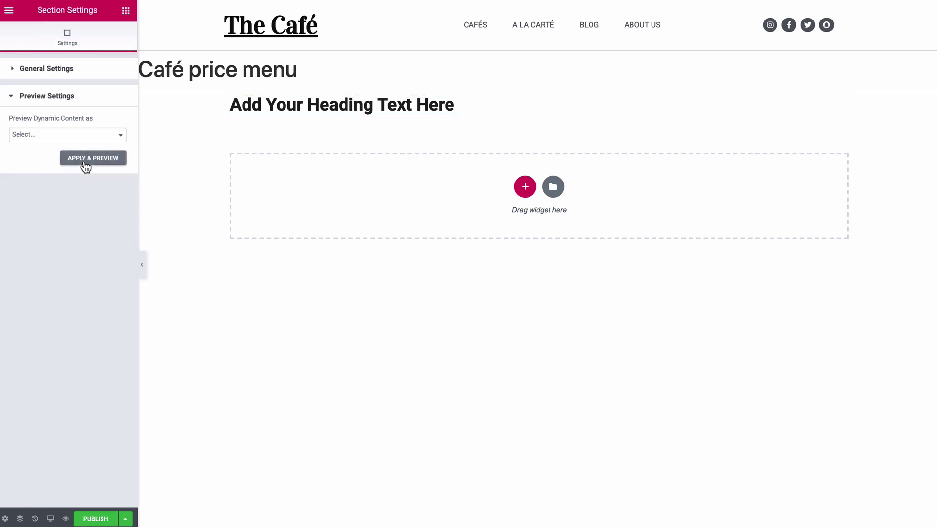
pyautogui.click(84, 141)
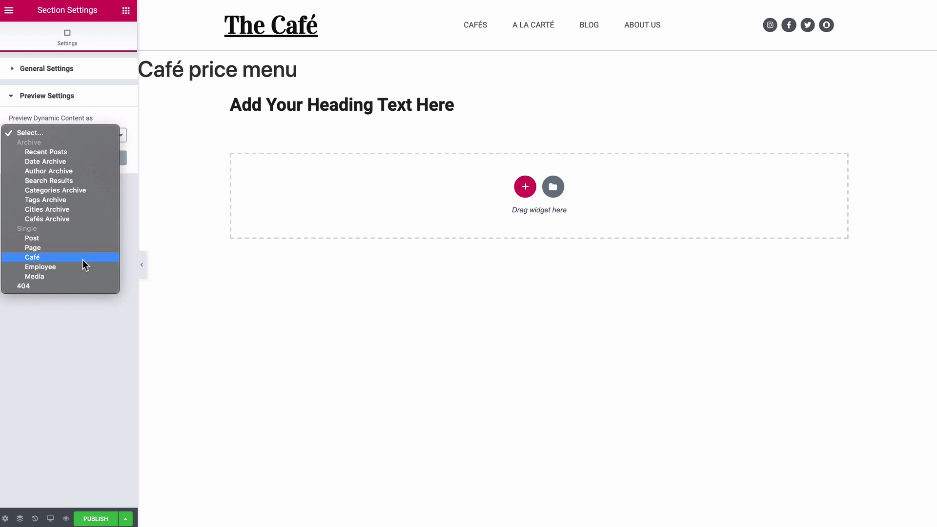
pyautogui.click(83, 259)
pyautogui.click(84, 164)
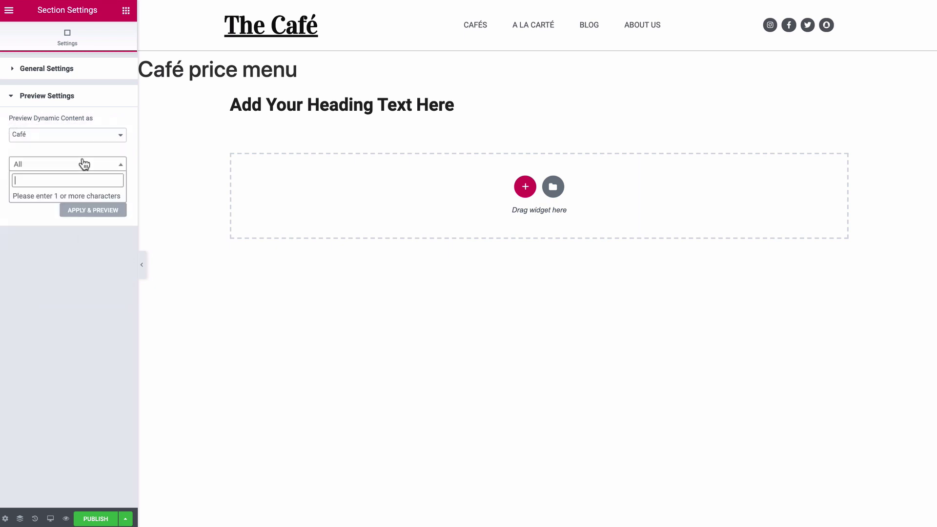
pyautogui.write('keat')
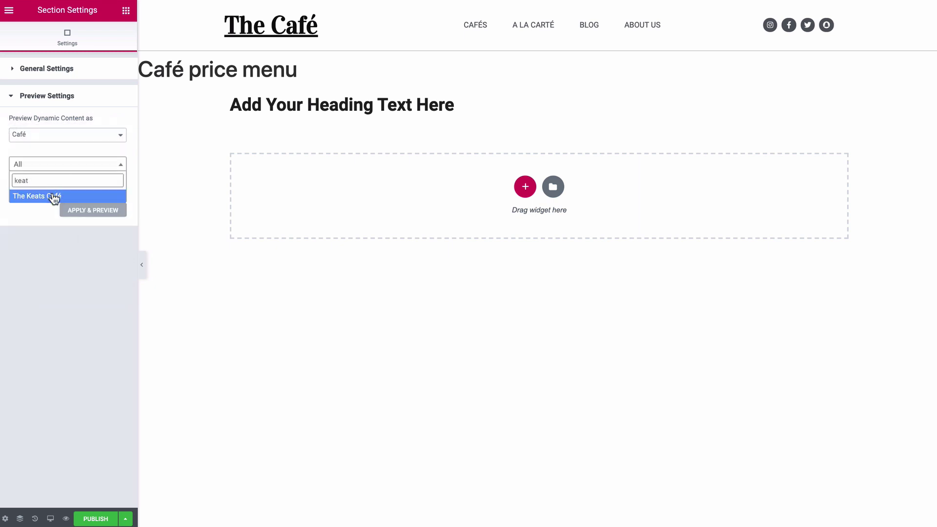
pyautogui.click(53, 194)
pyautogui.click(80, 187)
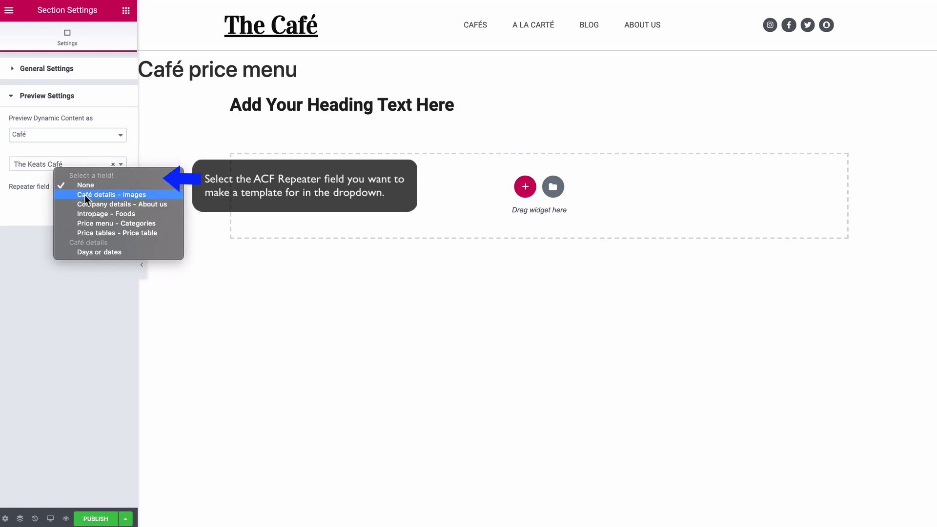
pyautogui.click(93, 222)
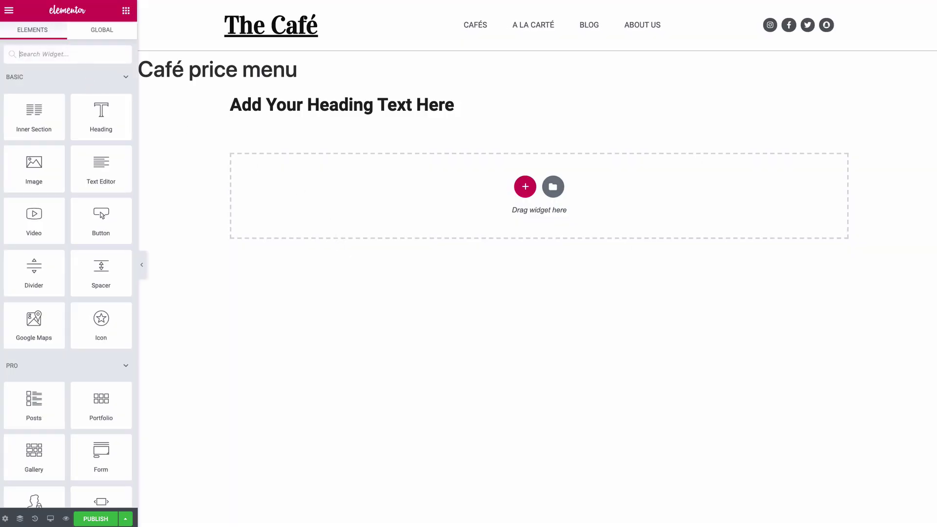
# Drag ACF Price List (search 'pri') under the heading, save as draft, and reload the editor.
pyautogui.write('acf')
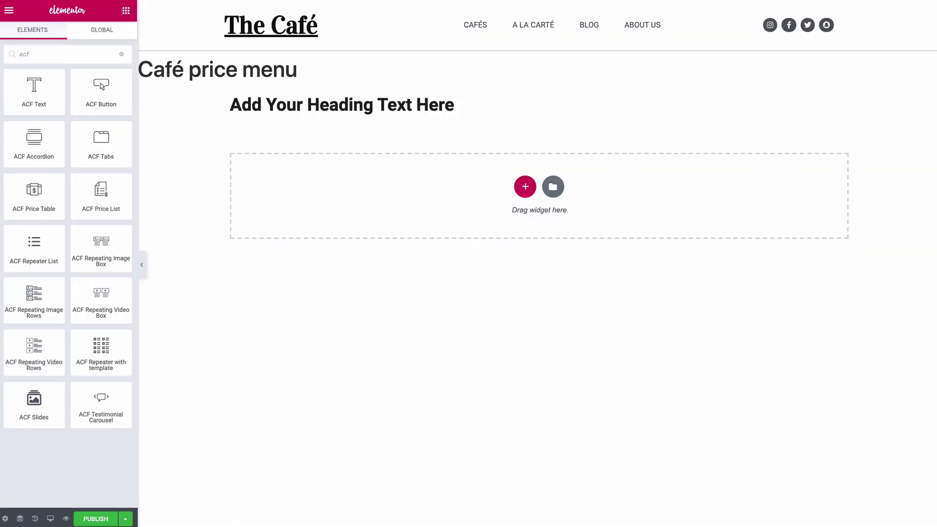
pyautogui.press('BackSpace')
pyautogui.press('BackSpace')
pyautogui.press('BackSpace')
pyautogui.write('price')
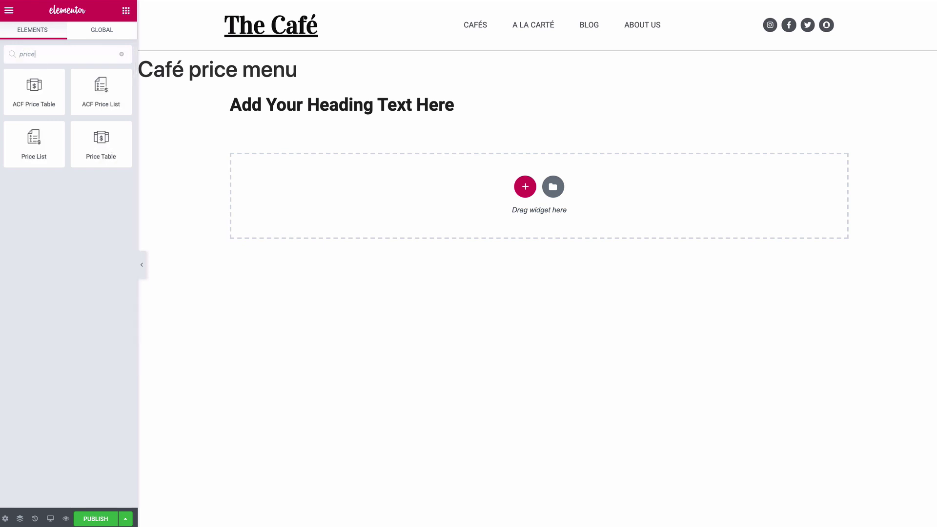
pyautogui.moveTo(126, 100)
pyautogui.mouseDown()
pyautogui.moveTo(333, 107)
pyautogui.moveTo(333, 119)
pyautogui.moveTo(138, 91)
pyautogui.moveTo(350, 119)
pyautogui.moveTo(350, 109)
pyautogui.mouseUp()
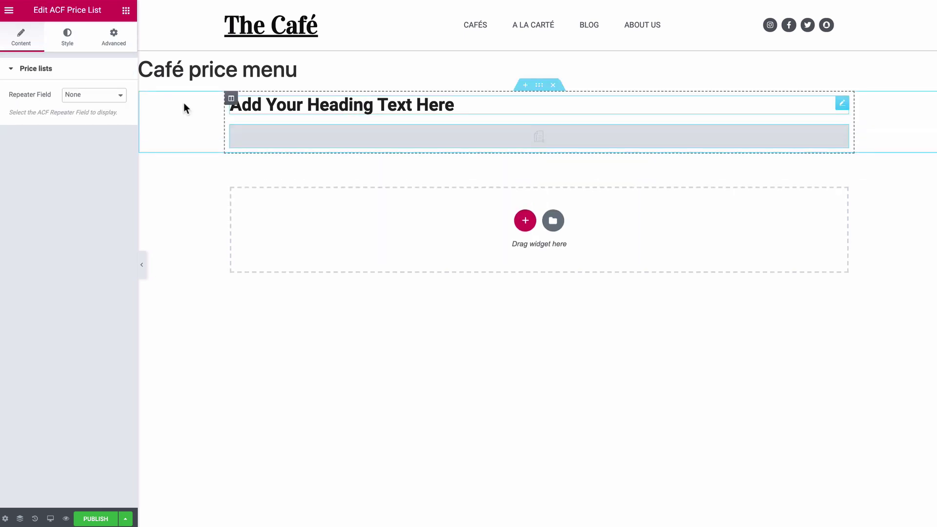
pyautogui.click(105, 93)
pyautogui.click(308, 139)
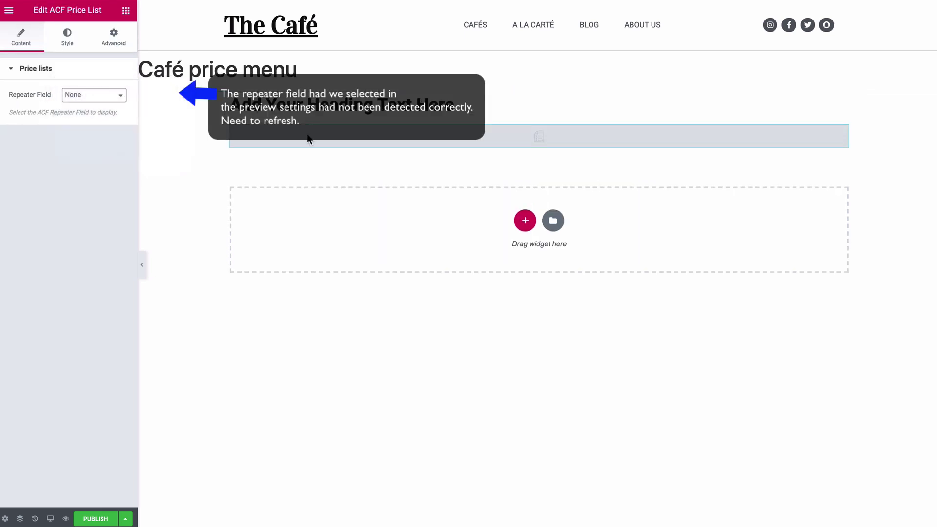
pyautogui.click(126, 517)
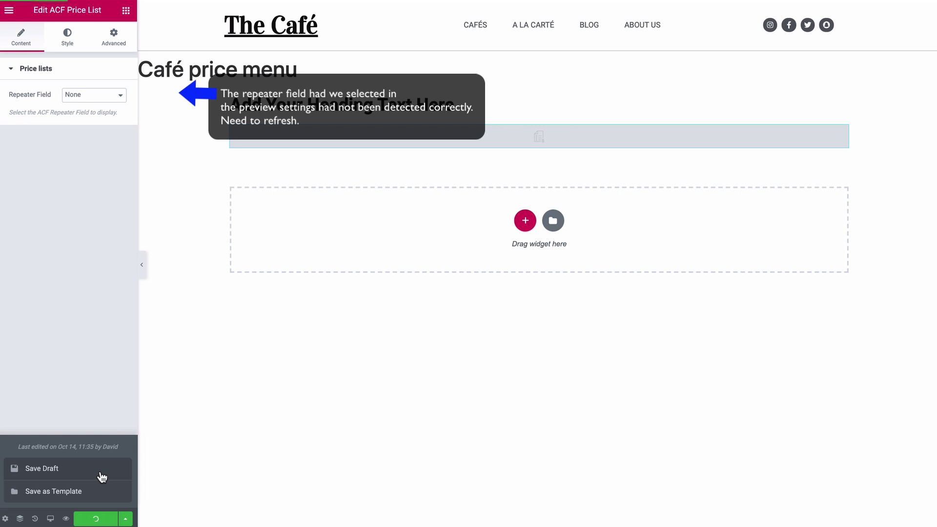
pyautogui.press('super+r')
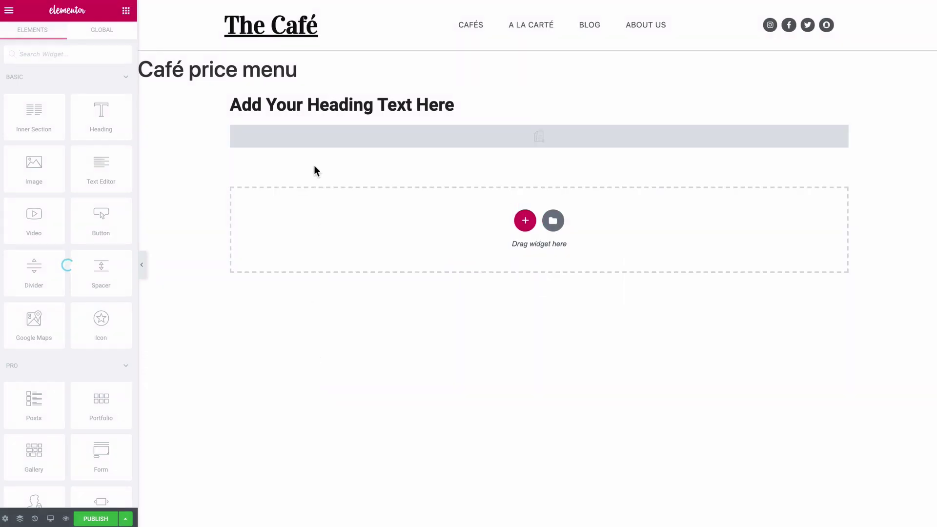
# Feed the price list from the Price list repeater, using Name as title and Price as price.
pyautogui.click(304, 132)
pyautogui.click(95, 95)
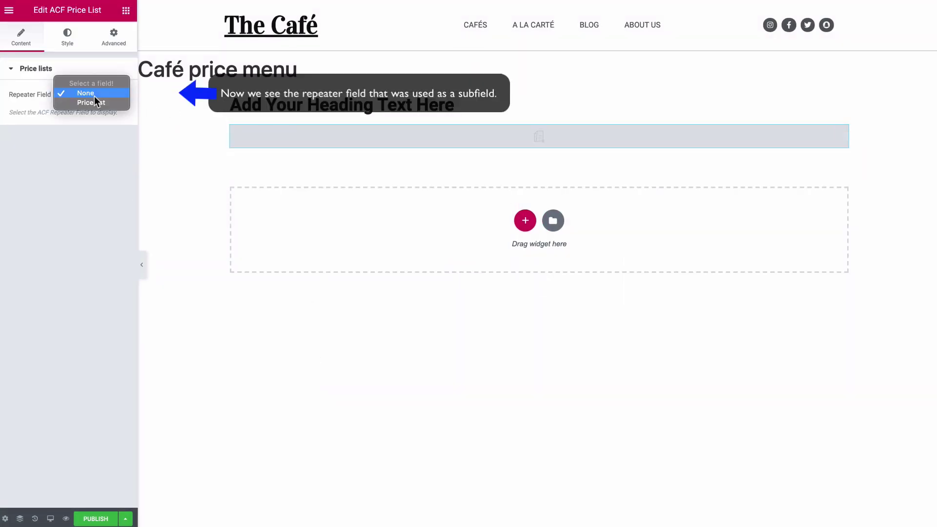
pyautogui.click(95, 102)
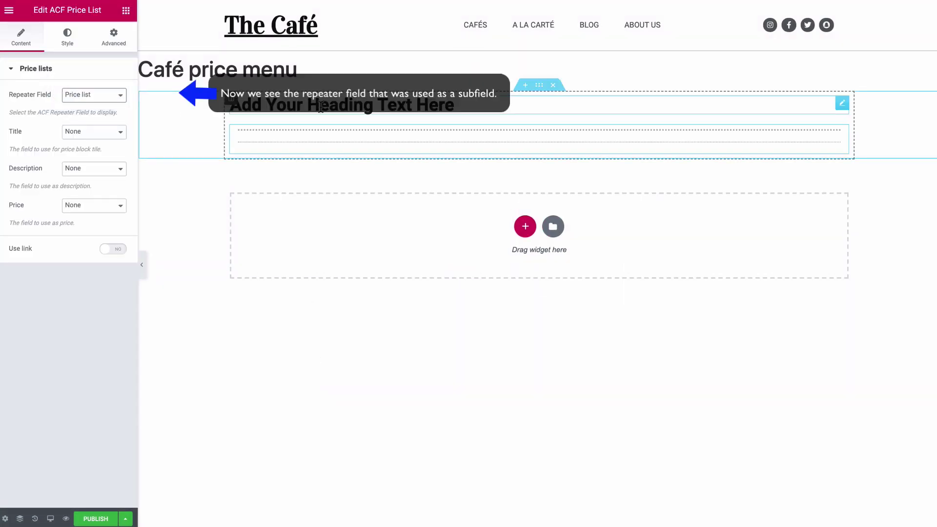
pyautogui.click(110, 129)
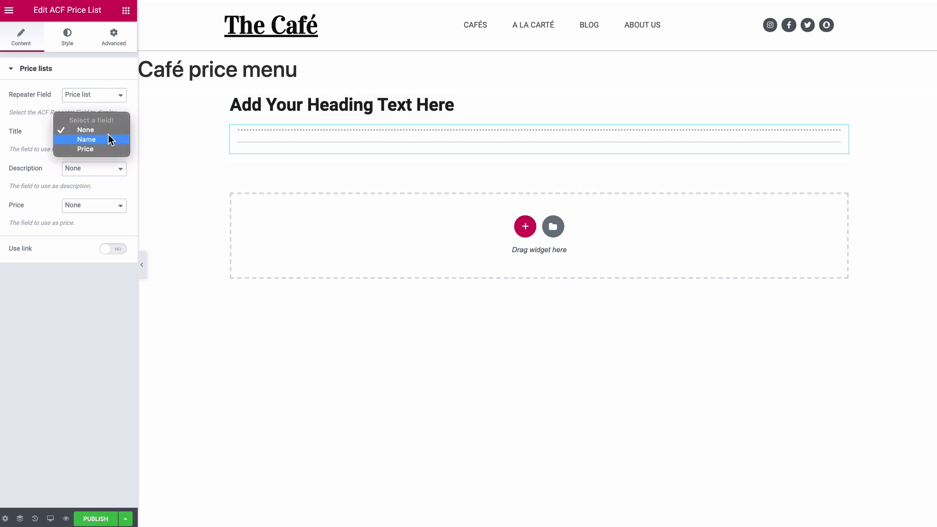
pyautogui.click(108, 139)
pyautogui.click(106, 205)
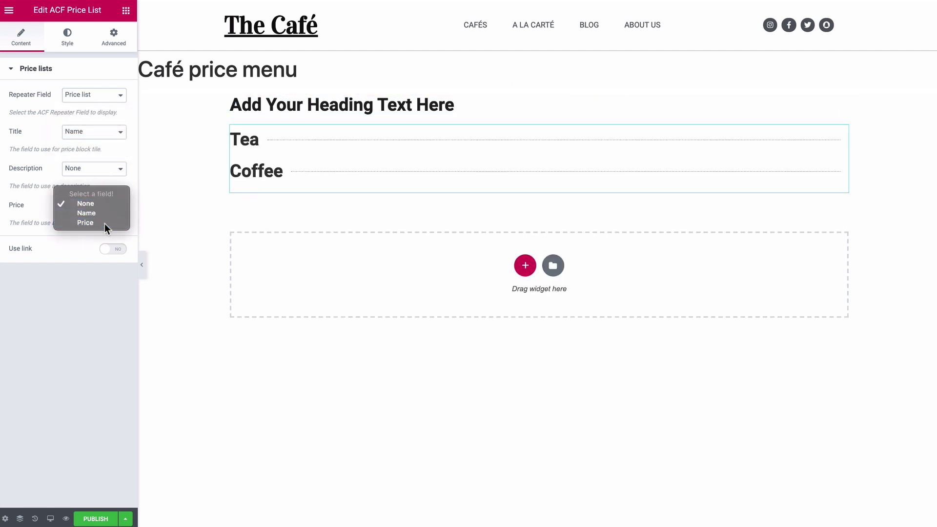
pyautogui.click(104, 223)
# Make the heading dynamic ACF Repeater Text using Title (Price menu - Categories).
pyautogui.click(314, 105)
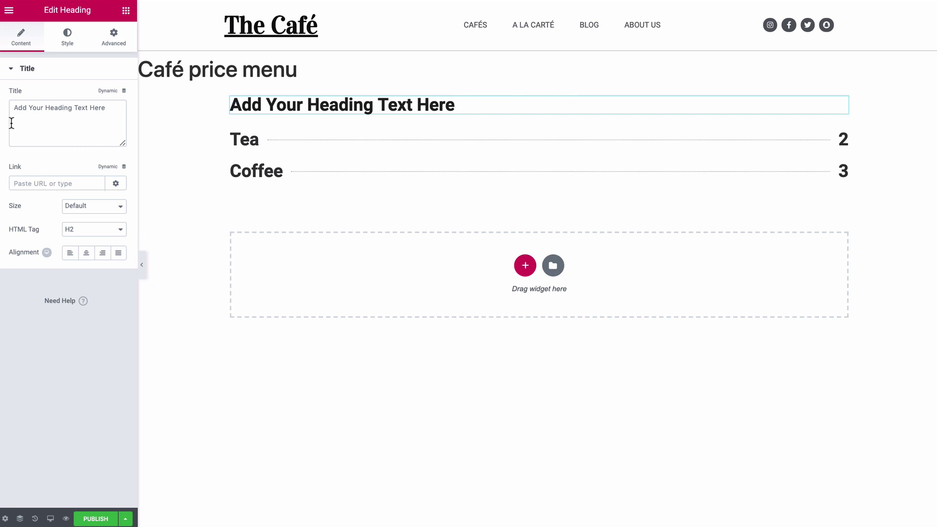
pyautogui.click(108, 93)
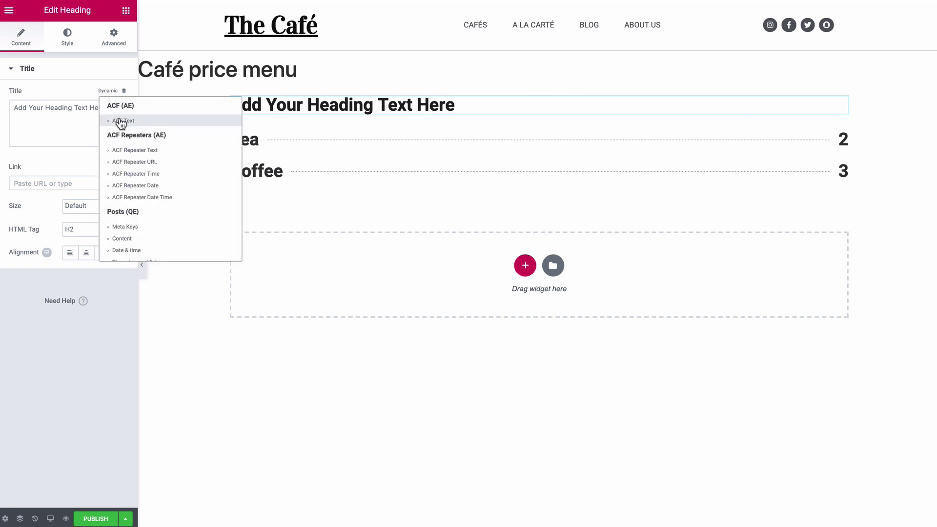
pyautogui.click(125, 150)
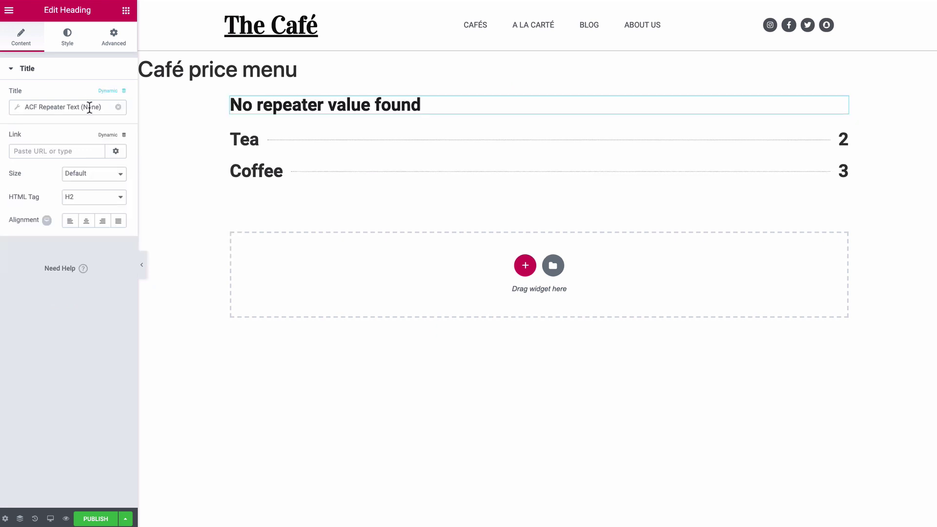
pyautogui.click(87, 107)
pyautogui.click(105, 155)
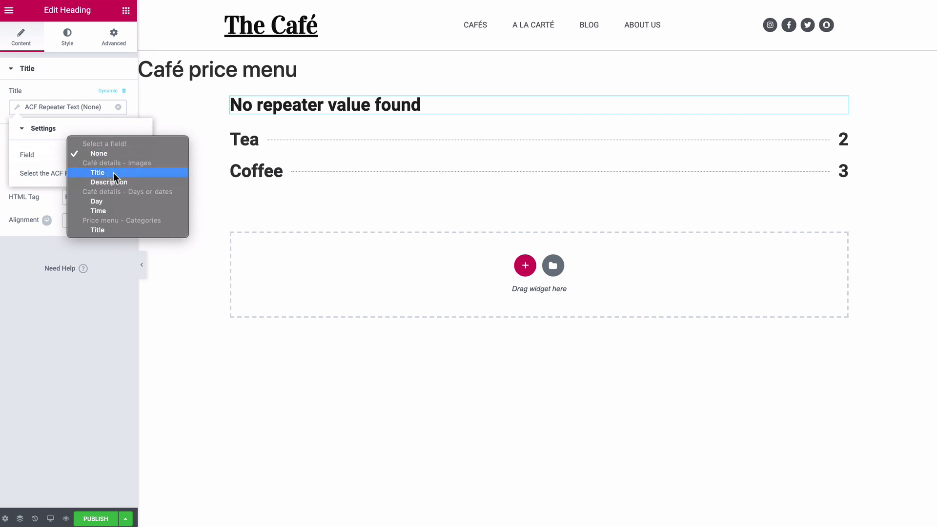
pyautogui.click(119, 224)
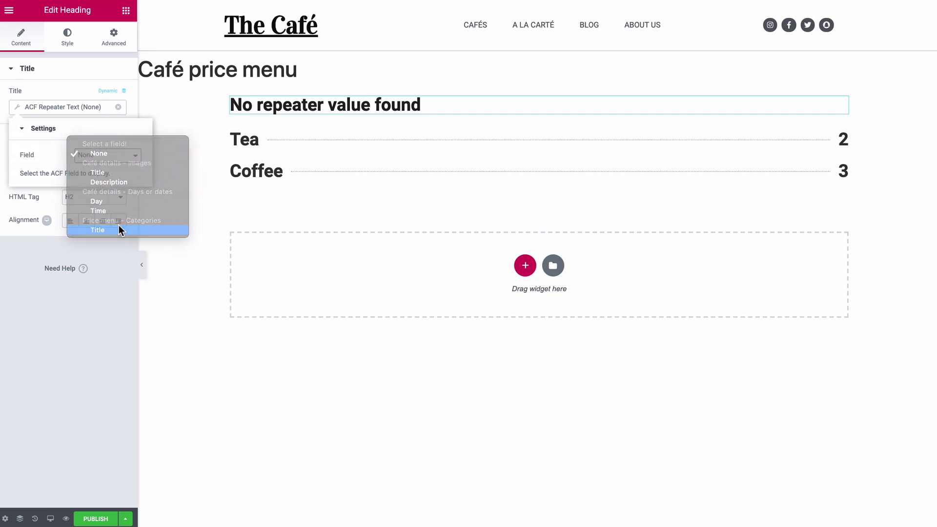
pyautogui.click(251, 158)
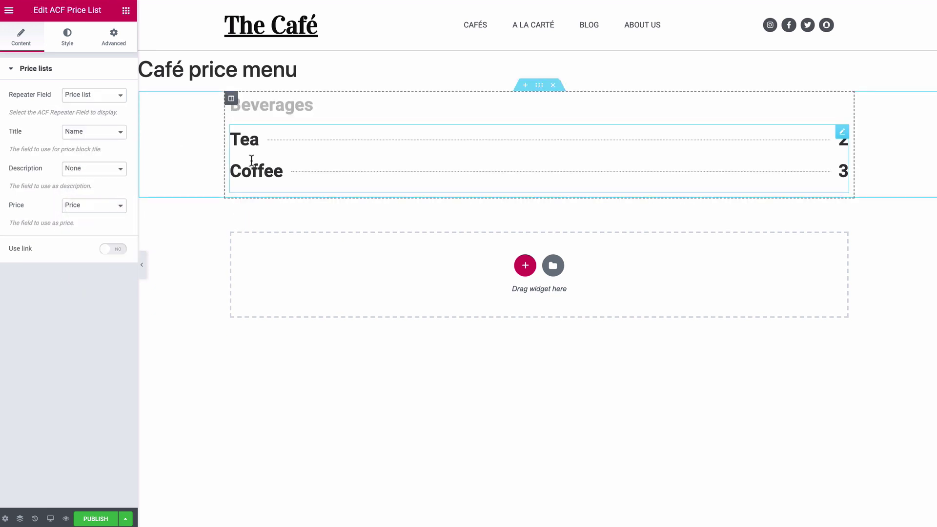
# Set the price list's Title HTML Tag to ul li, then view the page live.
pyautogui.click(67, 40)
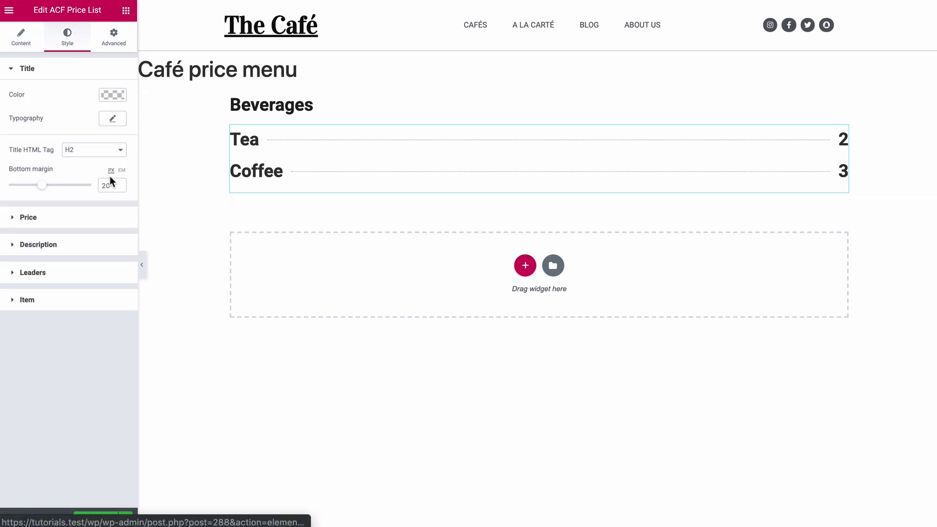
pyautogui.click(106, 151)
pyautogui.click(103, 205)
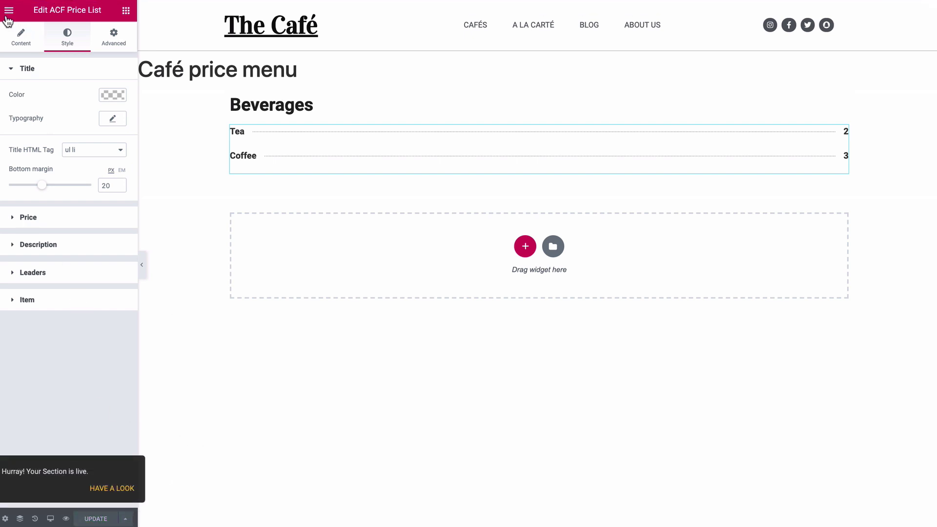
pyautogui.click(8, 11)
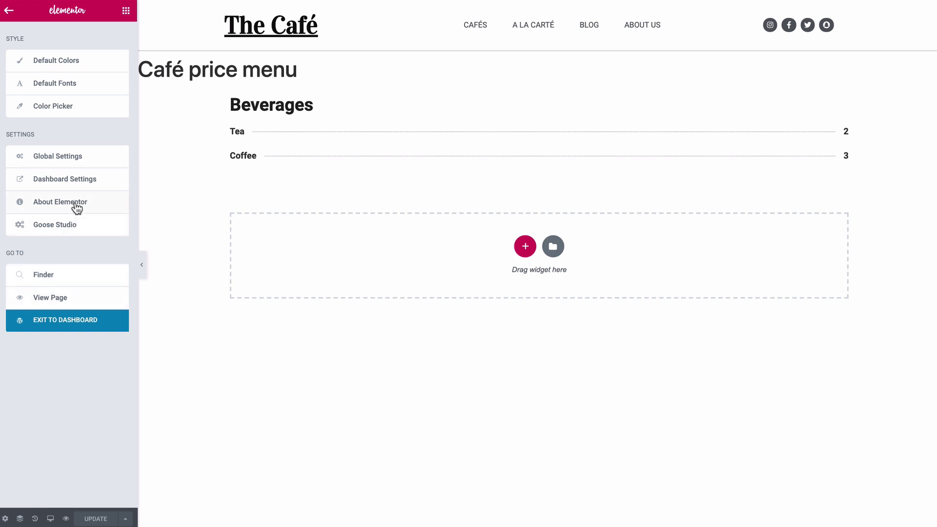
pyautogui.click(70, 296)
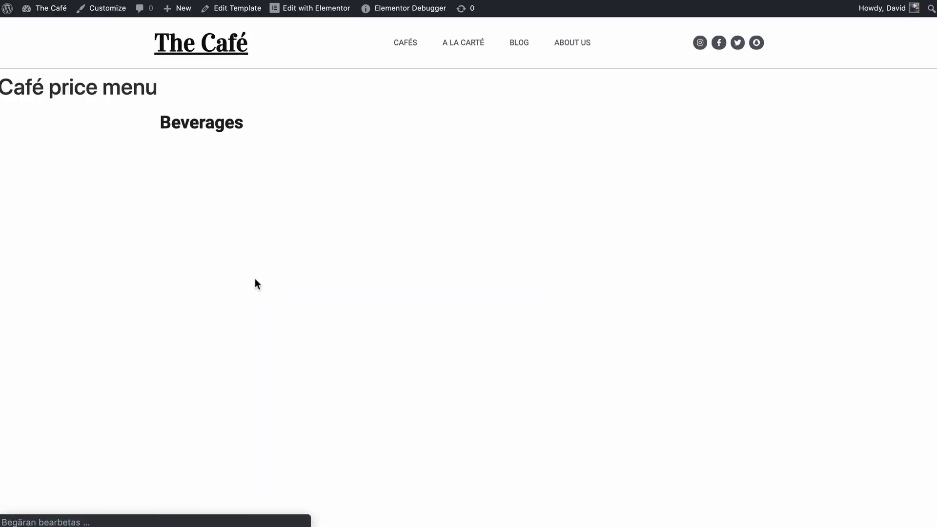
# Go to The Keats Café from the Cafés listing and edit its Café single template in Elementor.
pyautogui.click(406, 48)
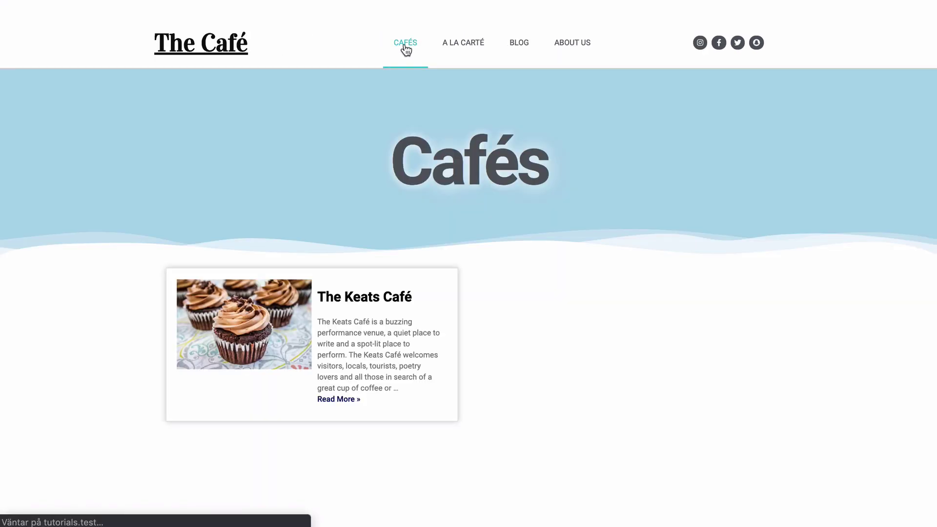
pyautogui.click(377, 298)
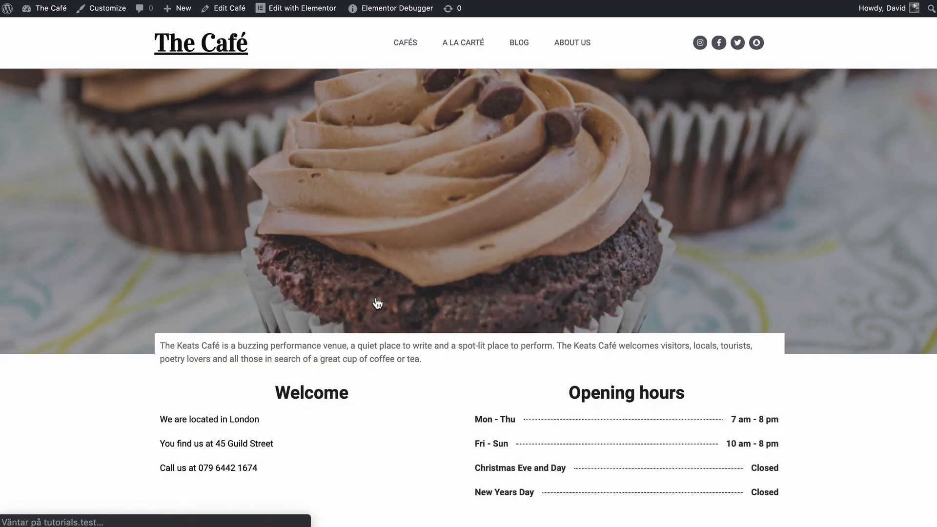
pyautogui.scroll(-3, 377, 303)
pyautogui.scroll(3, 376, 303)
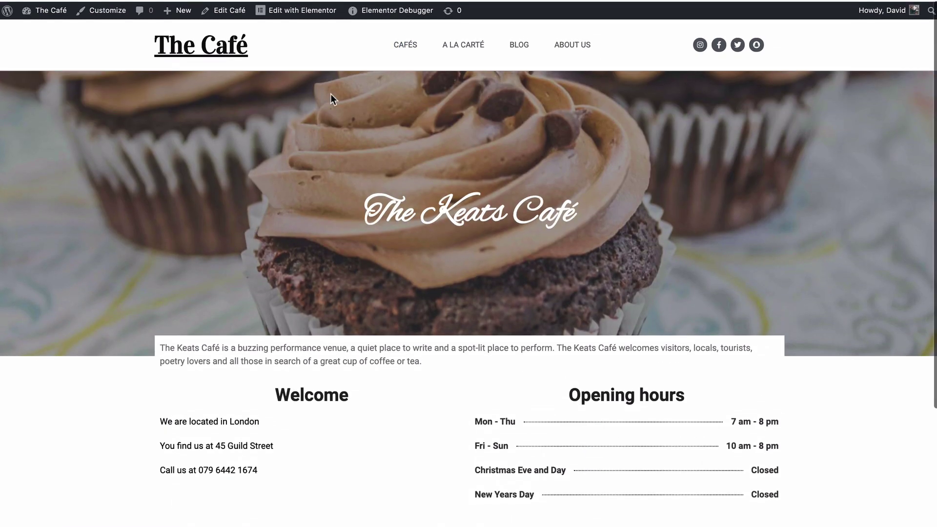
pyautogui.moveTo(294, 13)
pyautogui.click(296, 48)
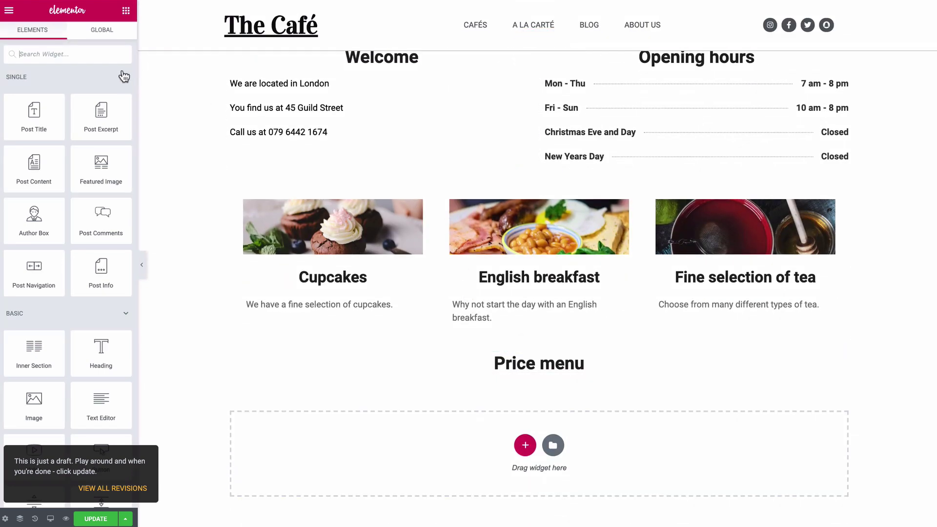
# Place an ACF Repeater with template widget under the Price menu heading, using the Categories field.
pyautogui.write('repea')
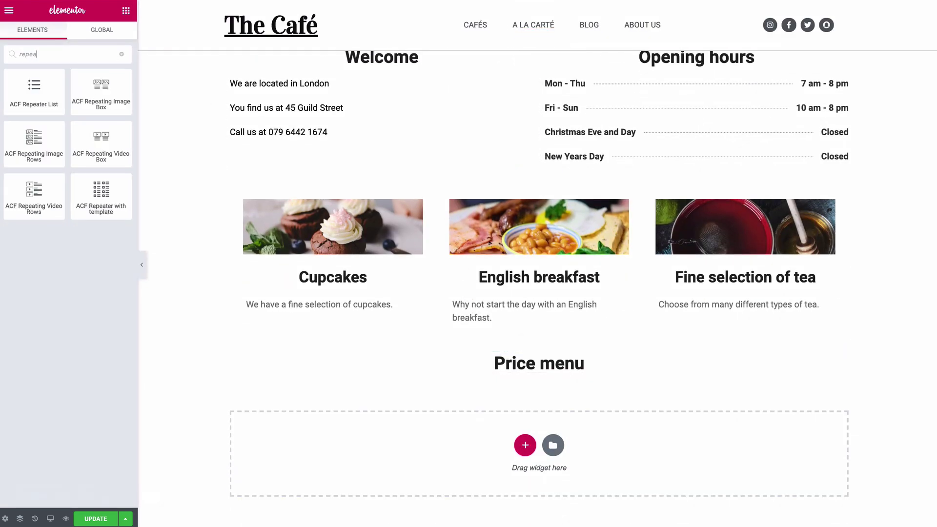
pyautogui.moveTo(101, 193); pyautogui.dragTo(514, 376)
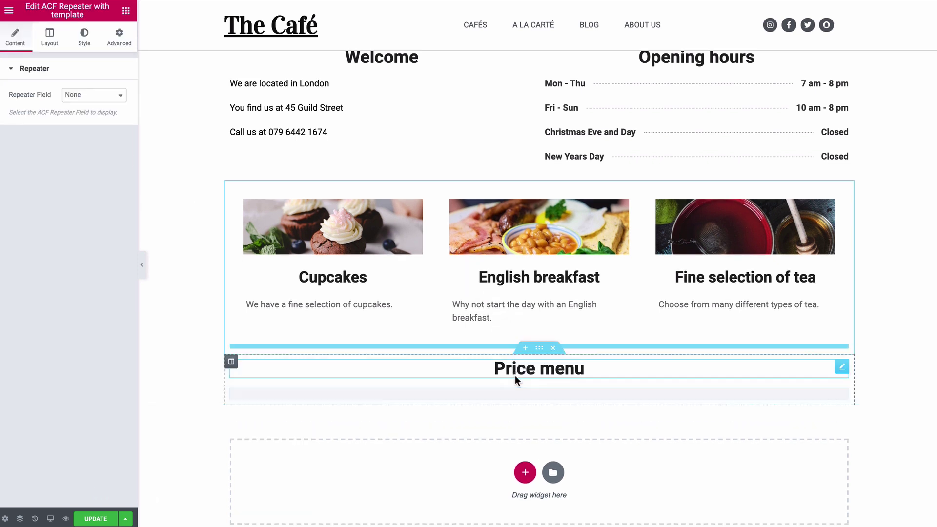
pyautogui.click(86, 97)
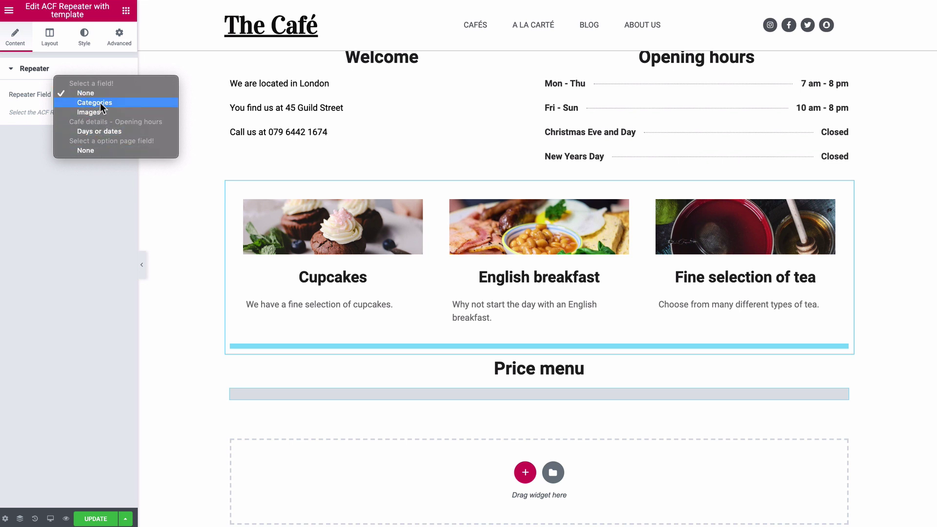
pyautogui.click(100, 103)
# Render each category with the Café price menu template and update the Café template.
pyautogui.click(49, 36)
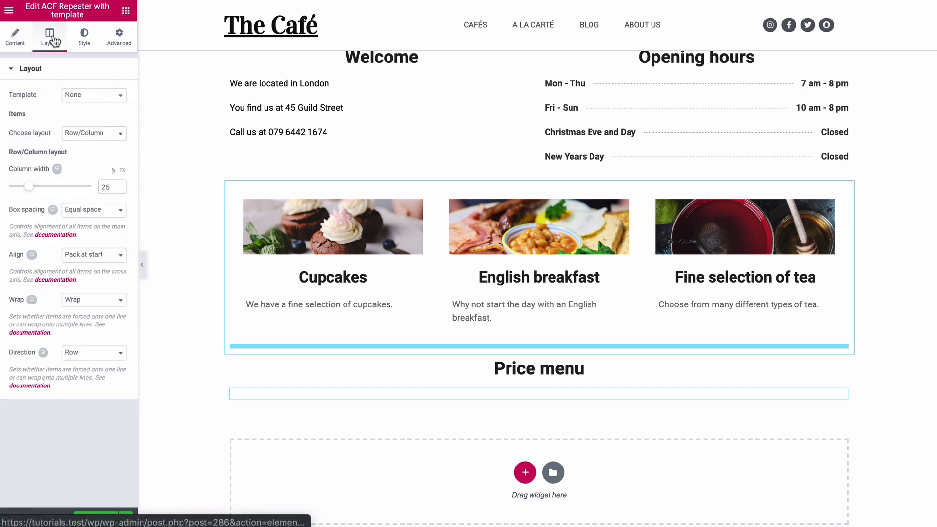
pyautogui.click(71, 95)
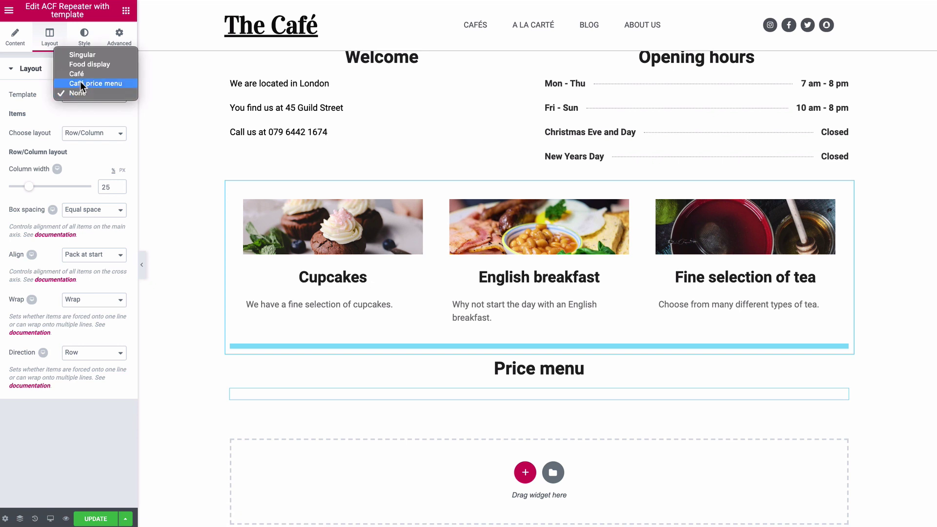
pyautogui.click(81, 87)
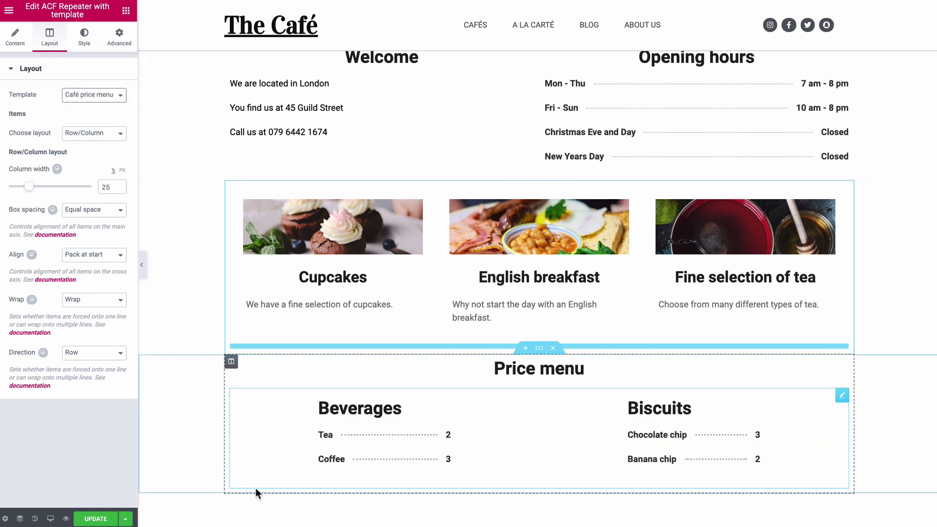
pyautogui.click(104, 519)
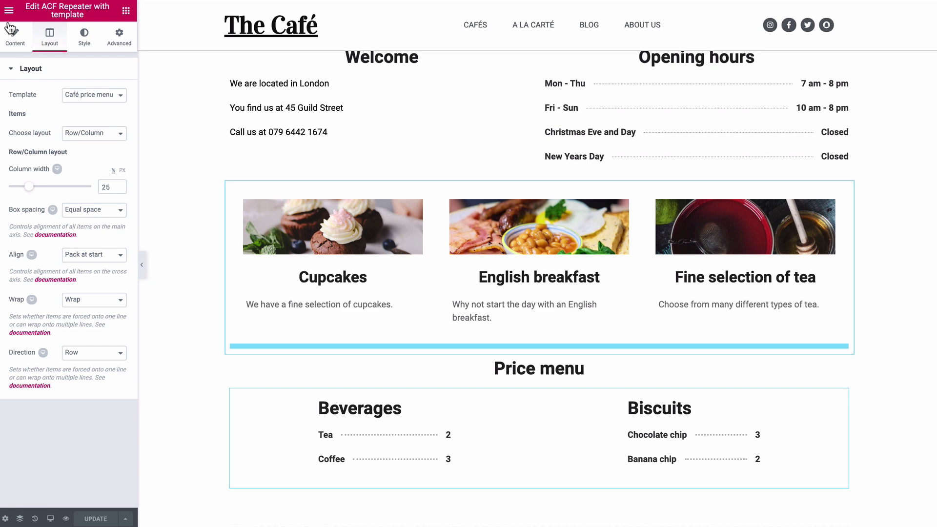
pyautogui.click(8, 15)
# View the live Keats Café page and scroll down to check the new Beverages and Biscuits price menu.
pyautogui.click(63, 299)
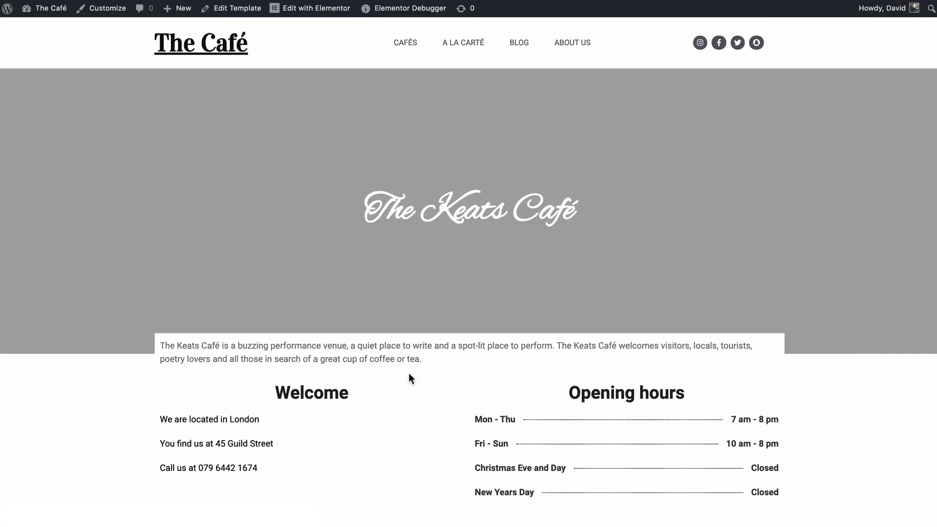
pyautogui.scroll(-6, 408, 373)
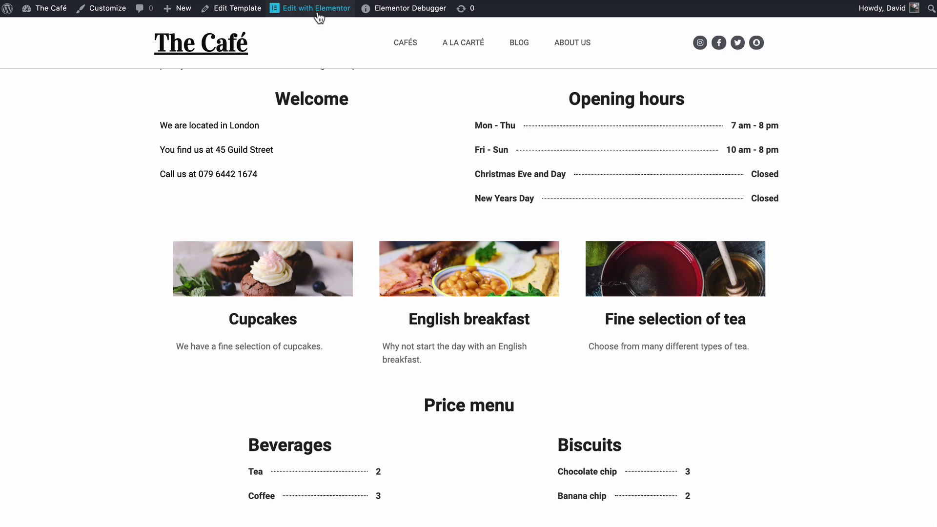
pyautogui.moveTo(317, 10)
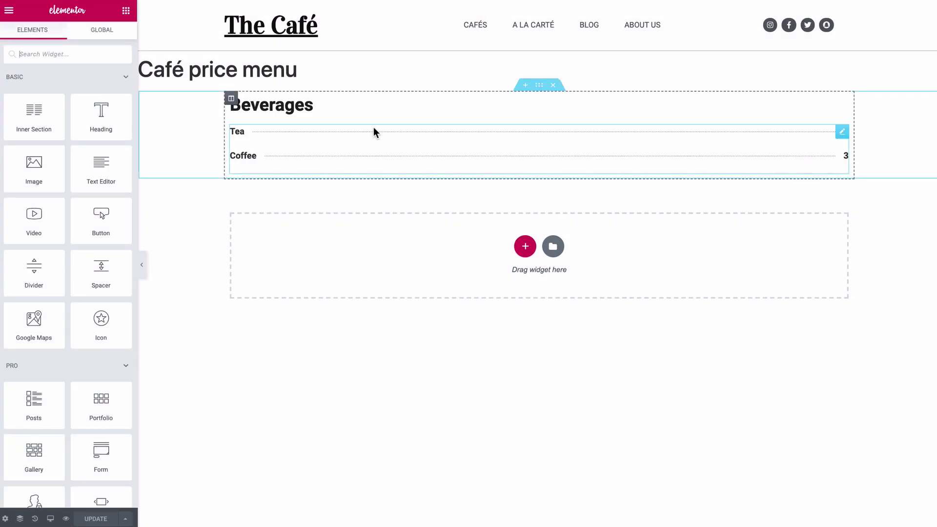
# Add an empty second column beside the Beverages price list.
pyautogui.click(373, 128)
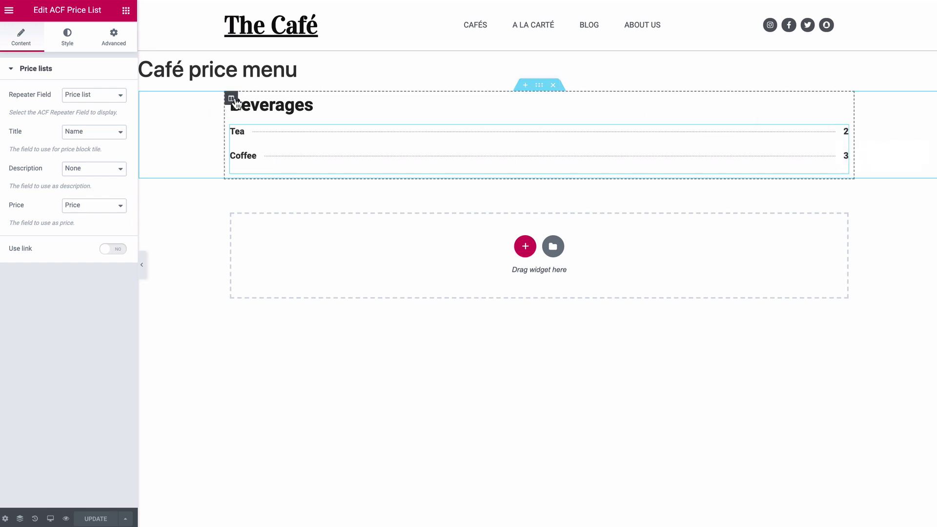
pyautogui.rightClick(236, 101)
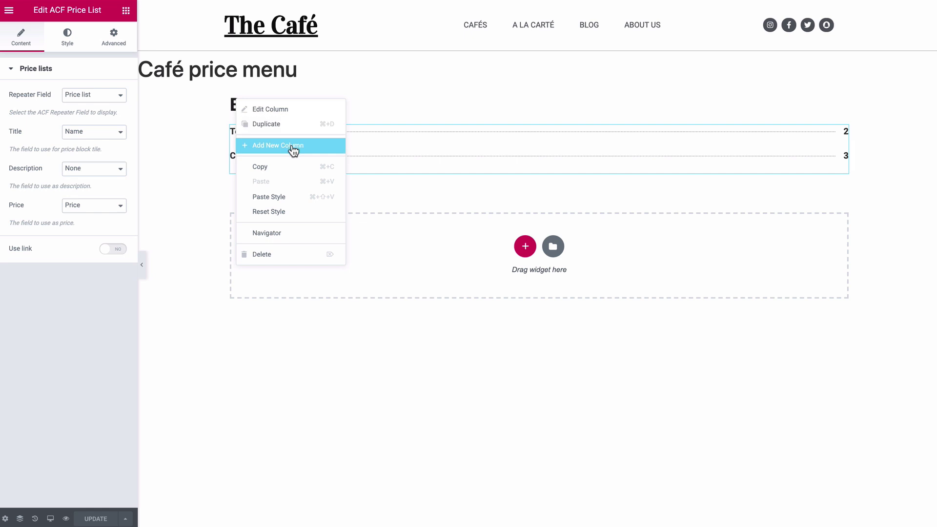
pyautogui.click(293, 146)
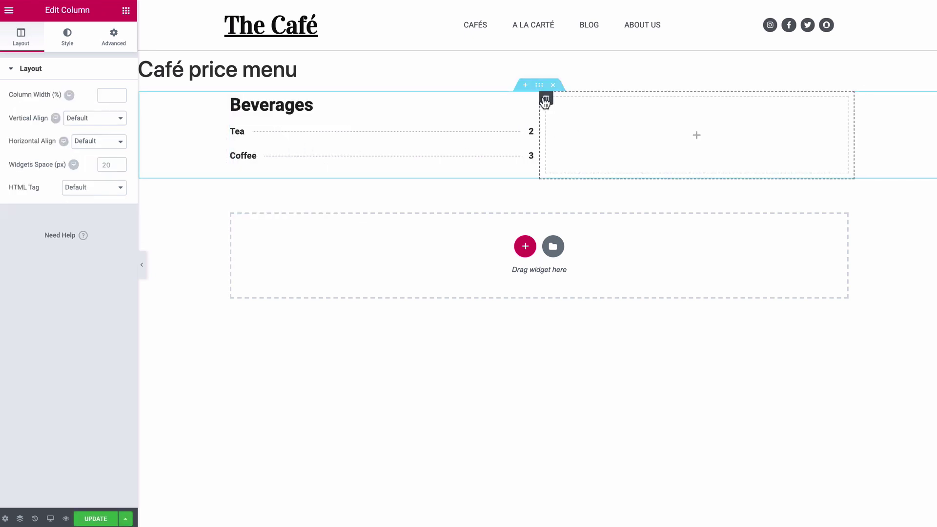
pyautogui.click(125, 11)
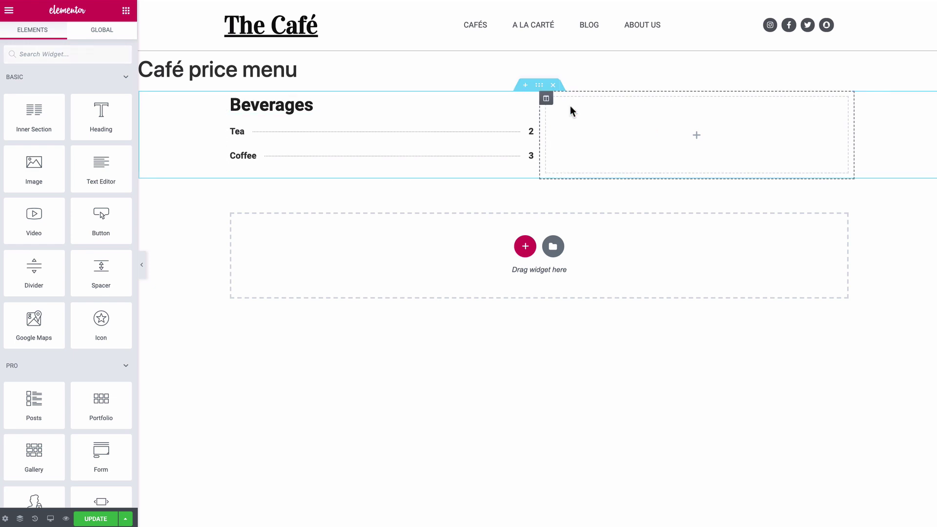
# Give the new column a classic background from the ACF repeater's Background image field.
pyautogui.click(546, 98)
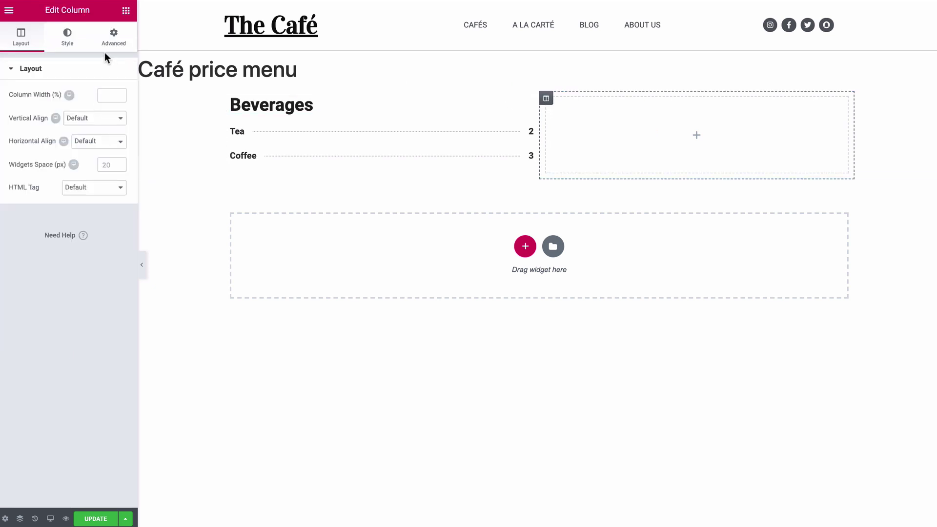
pyautogui.click(70, 45)
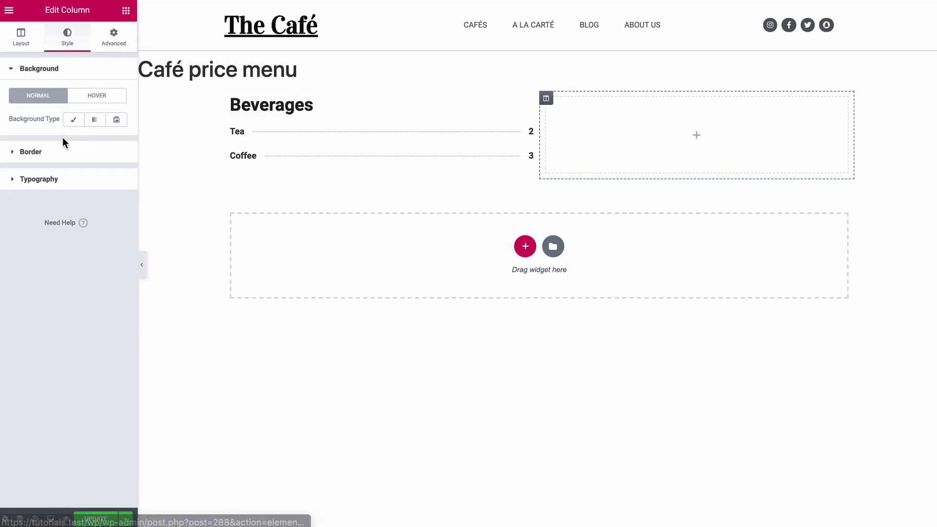
pyautogui.click(75, 121)
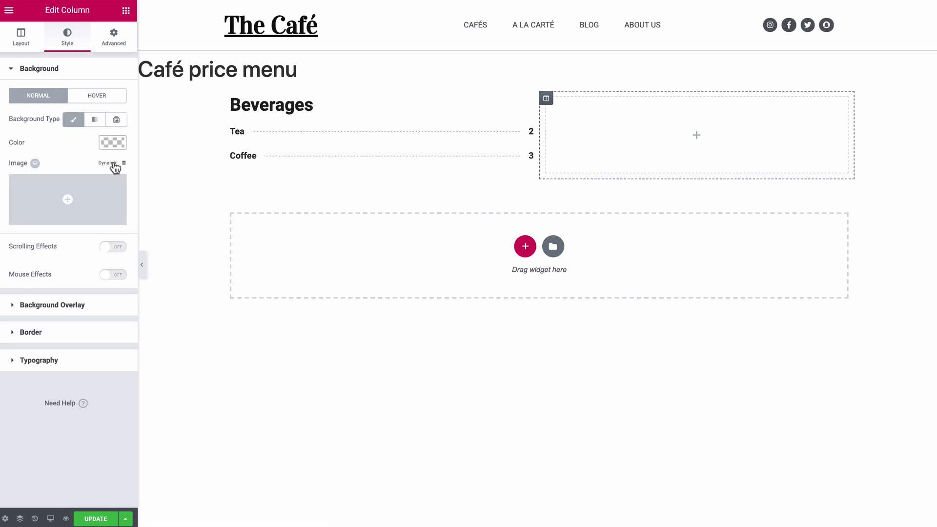
pyautogui.click(115, 167)
pyautogui.click(124, 191)
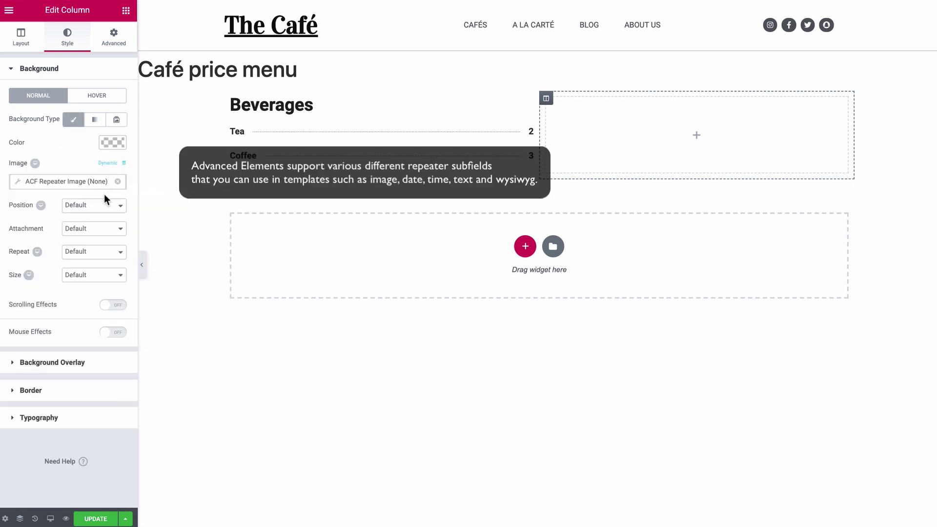
pyautogui.click(85, 189)
pyautogui.click(96, 227)
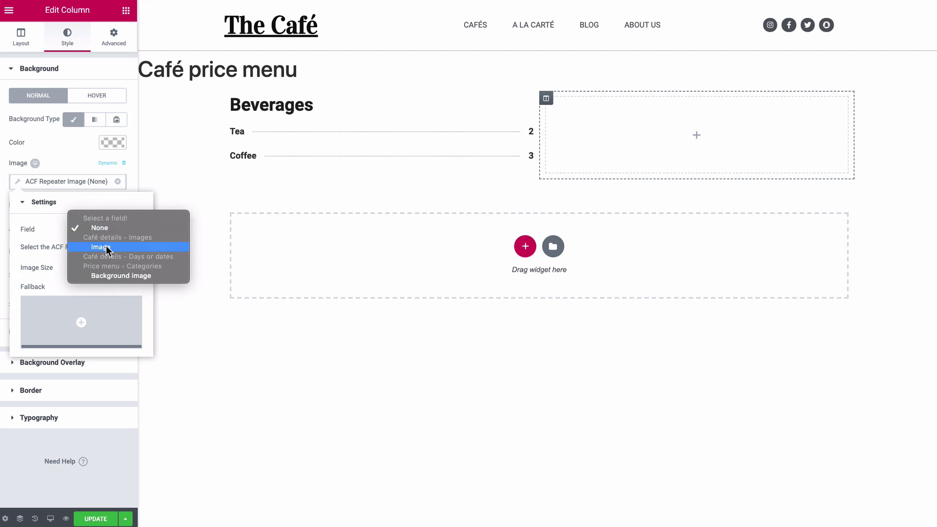
pyautogui.click(116, 276)
pyautogui.click(85, 162)
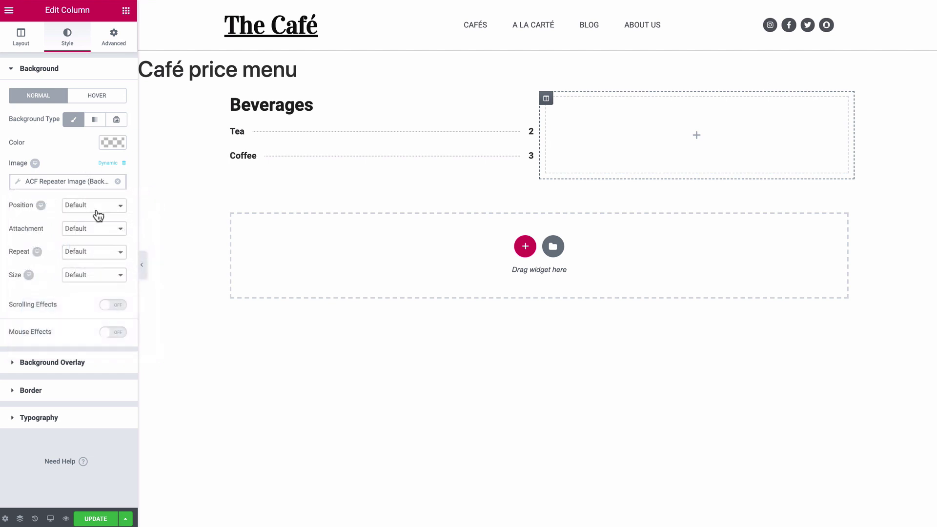
# Set the column background to Center Center position, default attachment, No-repeat and Cover size.
pyautogui.click(96, 207)
pyautogui.click(108, 253)
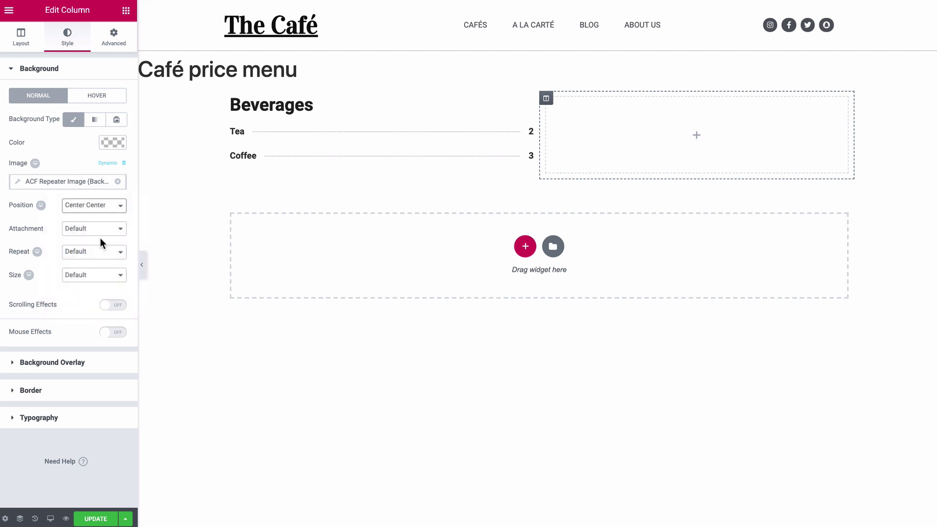
pyautogui.click(100, 232)
pyautogui.click(98, 227)
pyautogui.click(97, 252)
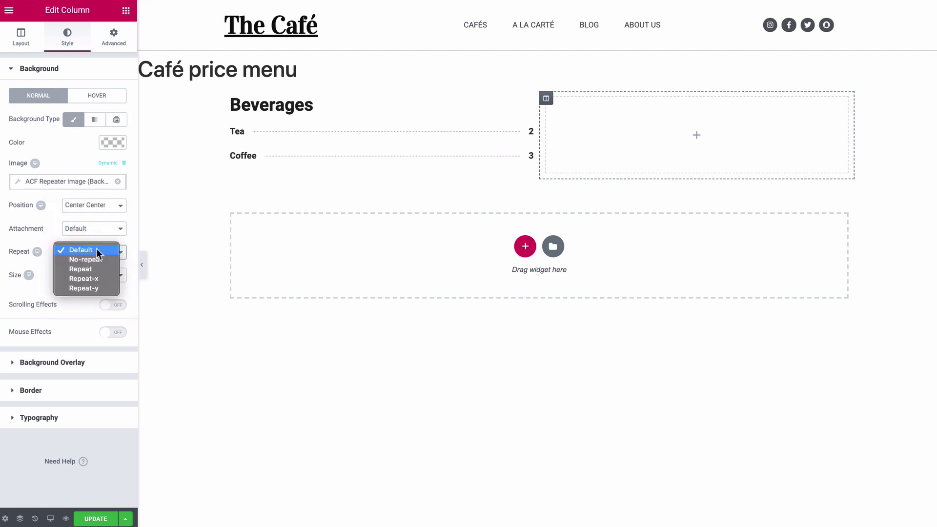
pyautogui.click(98, 259)
pyautogui.click(97, 274)
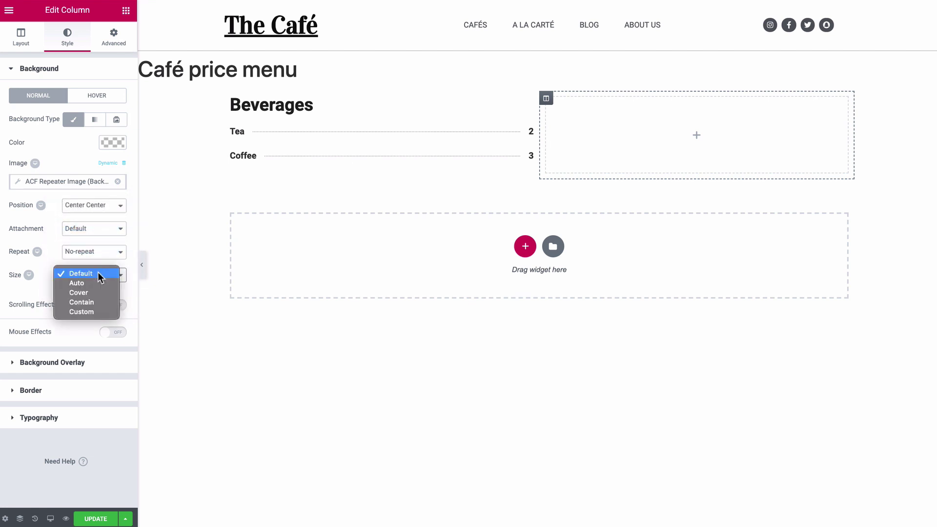
pyautogui.click(99, 293)
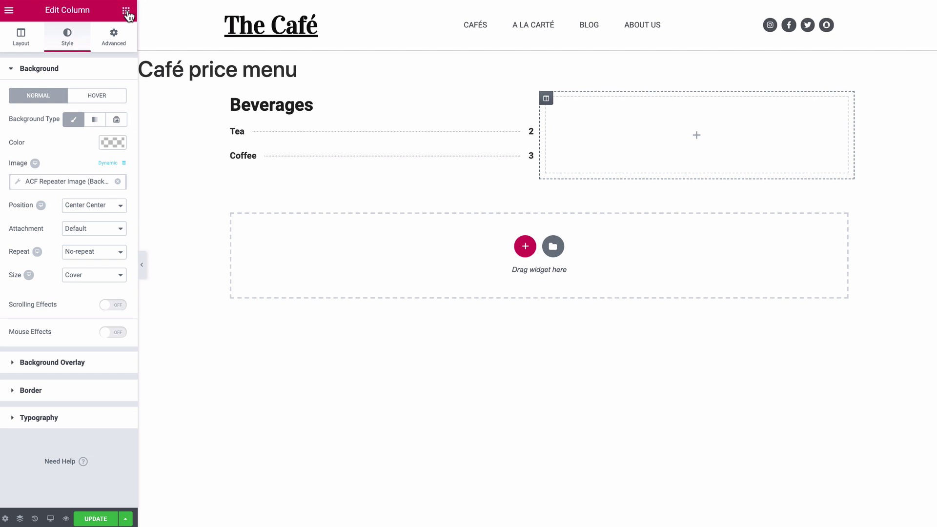
# Drop a Spacer into the right column and update the template.
pyautogui.click(126, 11)
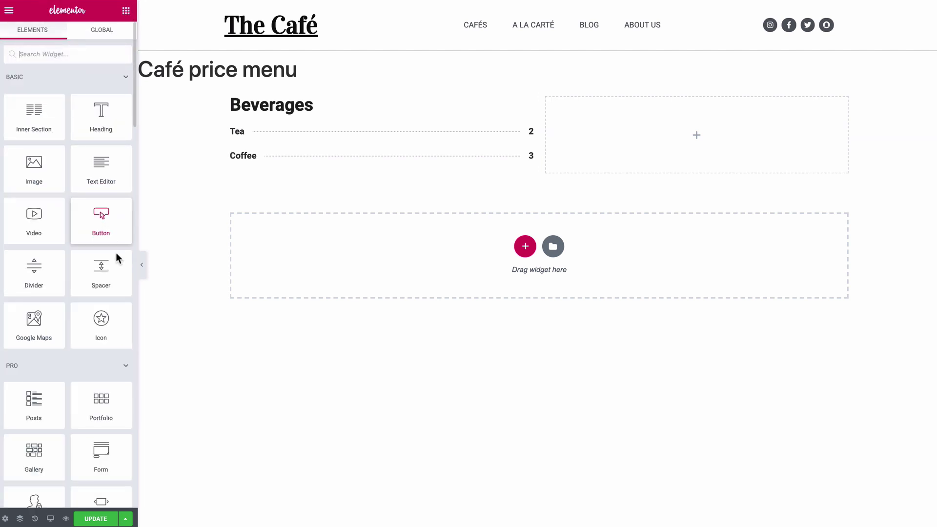
pyautogui.moveTo(105, 276); pyautogui.dragTo(612, 140)
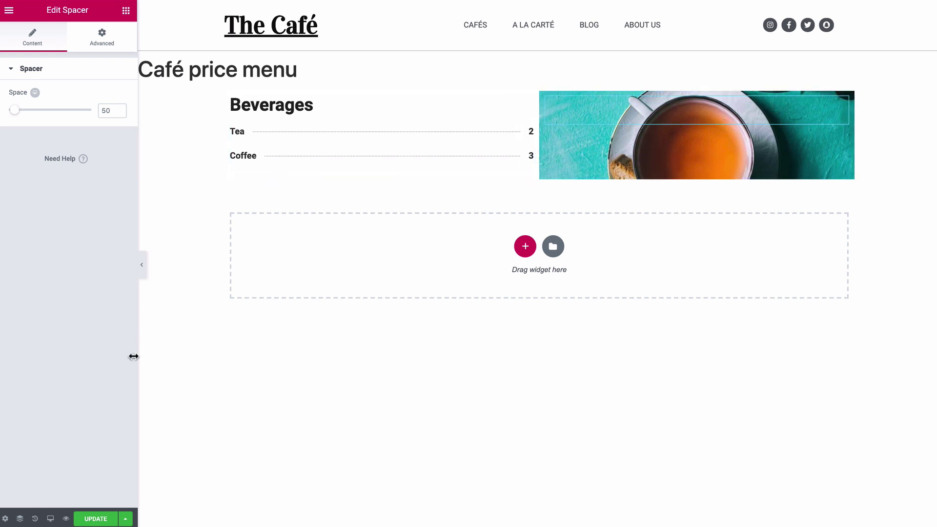
pyautogui.click(95, 518)
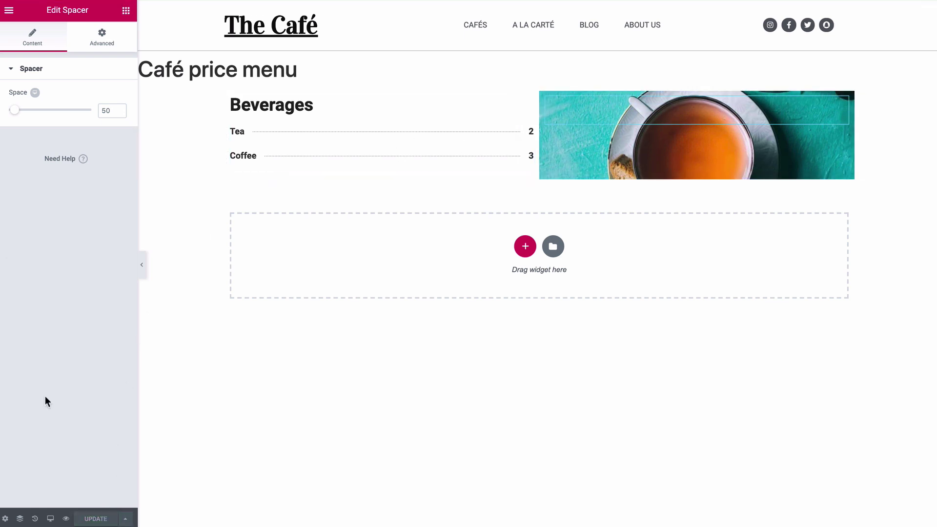
pyautogui.click(9, 11)
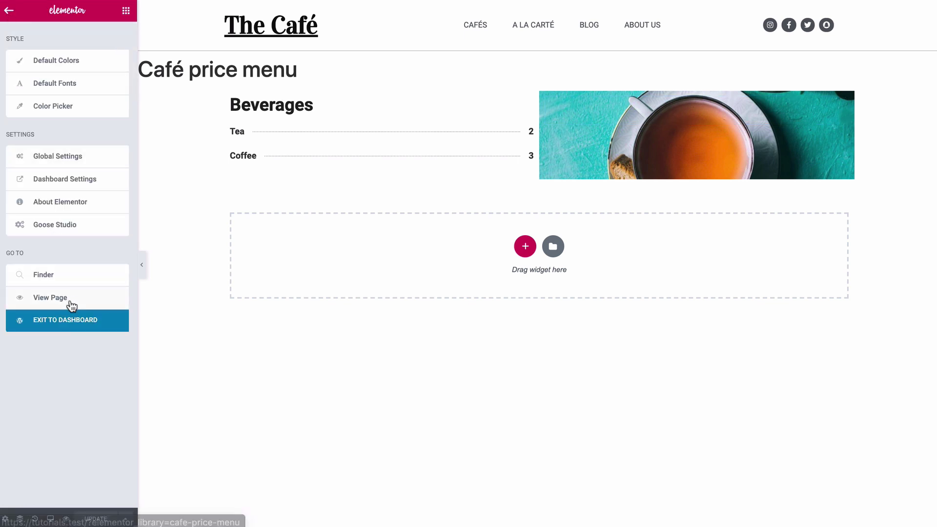
# View the live site and scroll The Keats Café page to check both price lists beside their images.
pyautogui.click(68, 299)
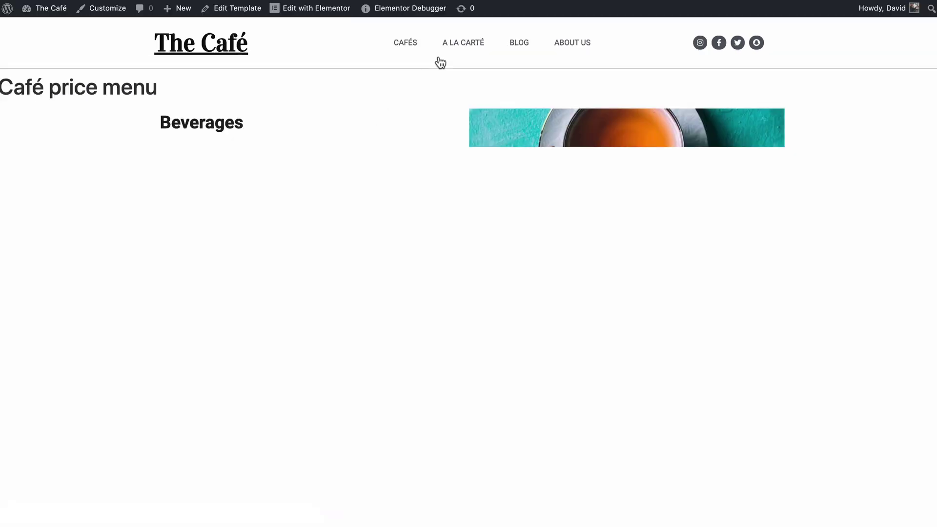
pyautogui.click(415, 43)
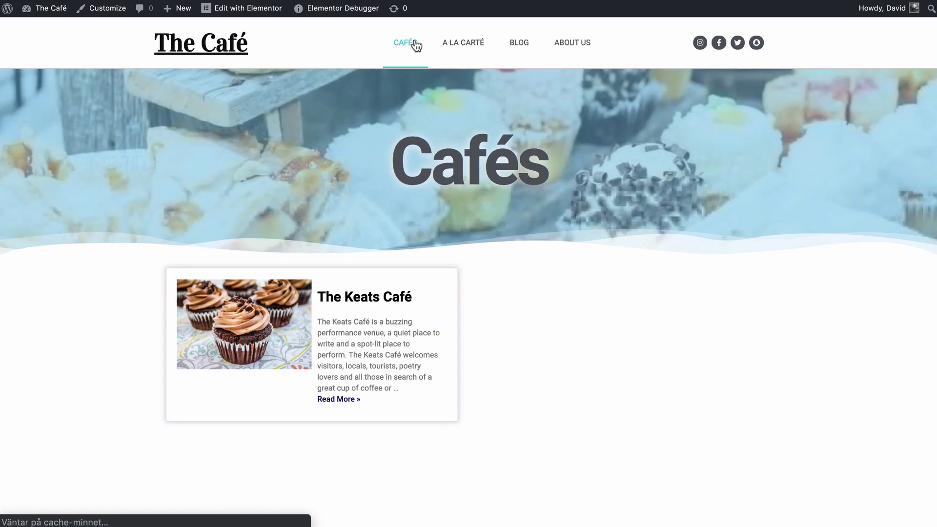
pyautogui.click(389, 298)
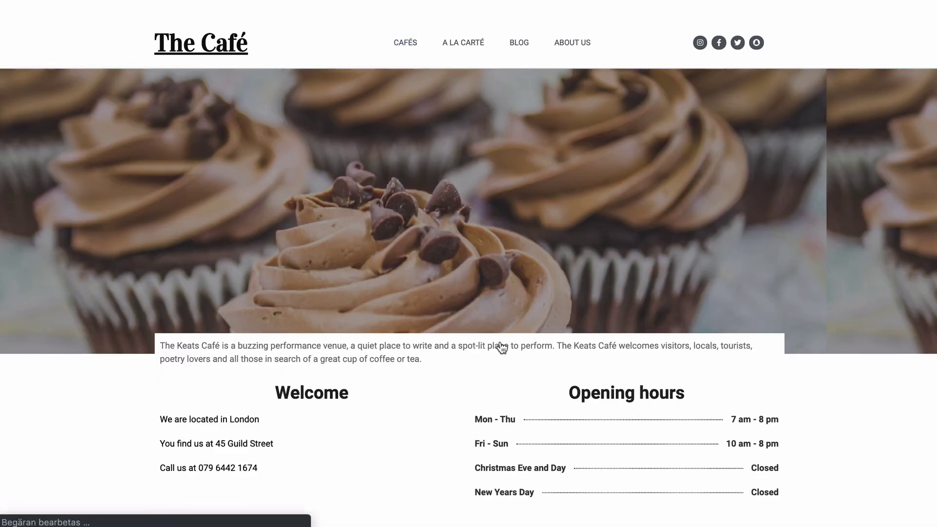
pyautogui.scroll(-5, 502, 345)
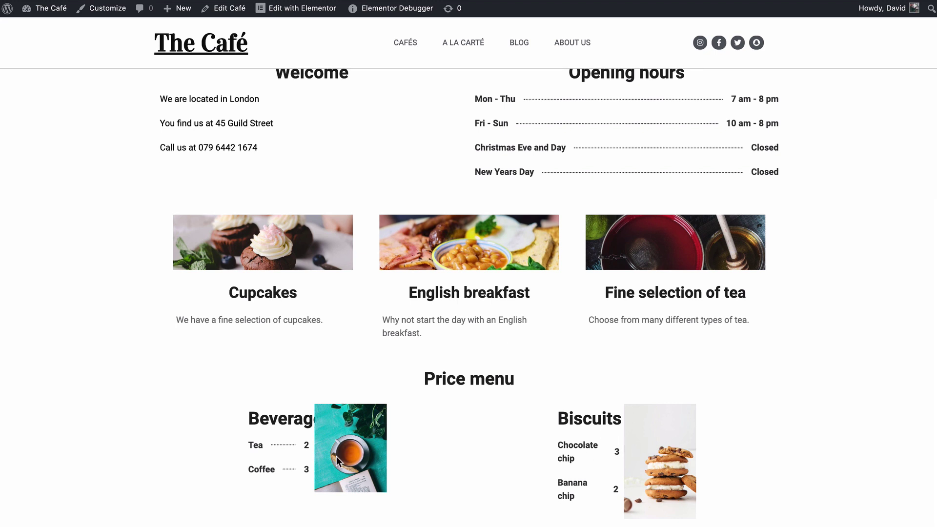
pyautogui.moveTo(317, 12)
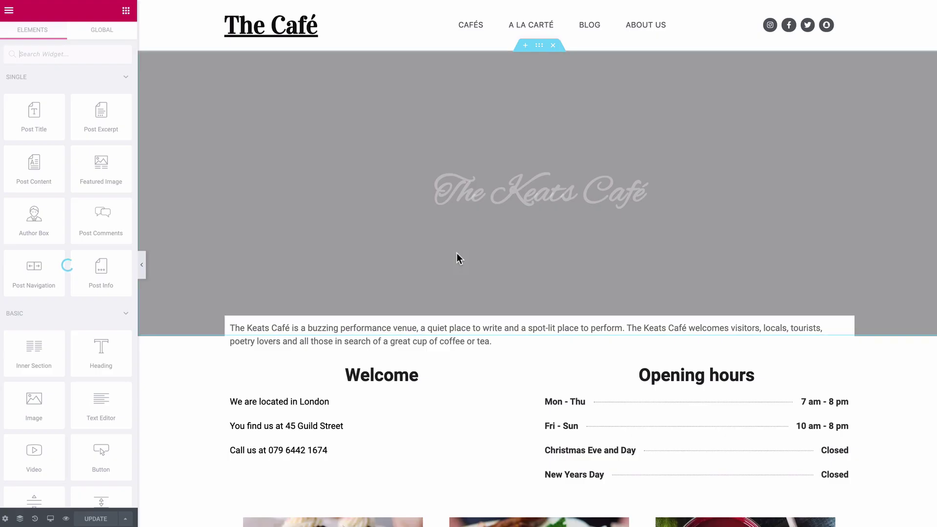
# Set the ACF Repeater's Layout column width to 100 so each price item spans full width.
pyautogui.scroll(-9, 456, 253)
pyautogui.scroll(1, 456, 253)
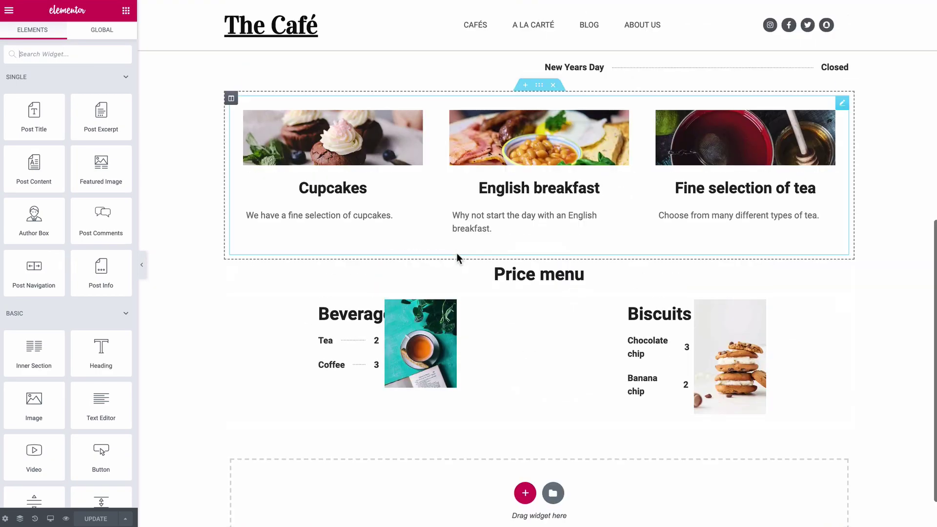
pyautogui.click(519, 338)
pyautogui.click(50, 48)
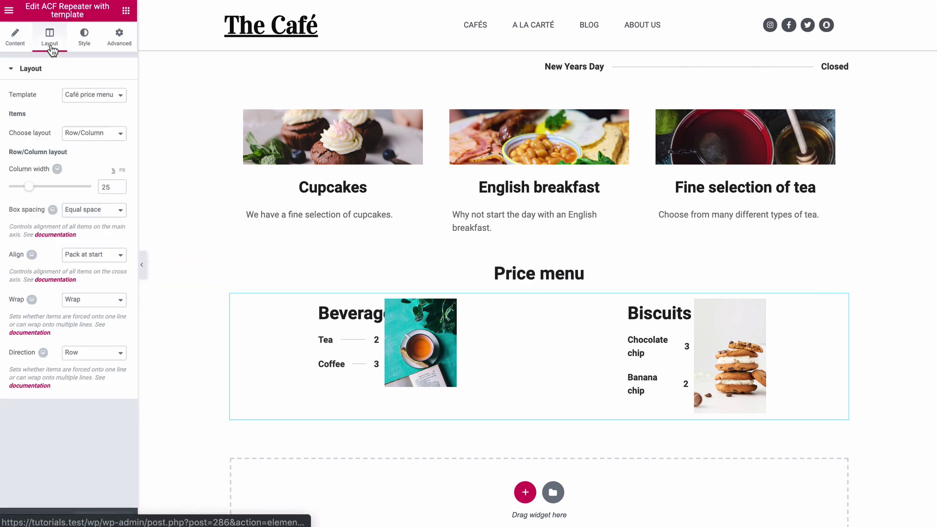
pyautogui.moveTo(29, 189); pyautogui.dragTo(91, 187)
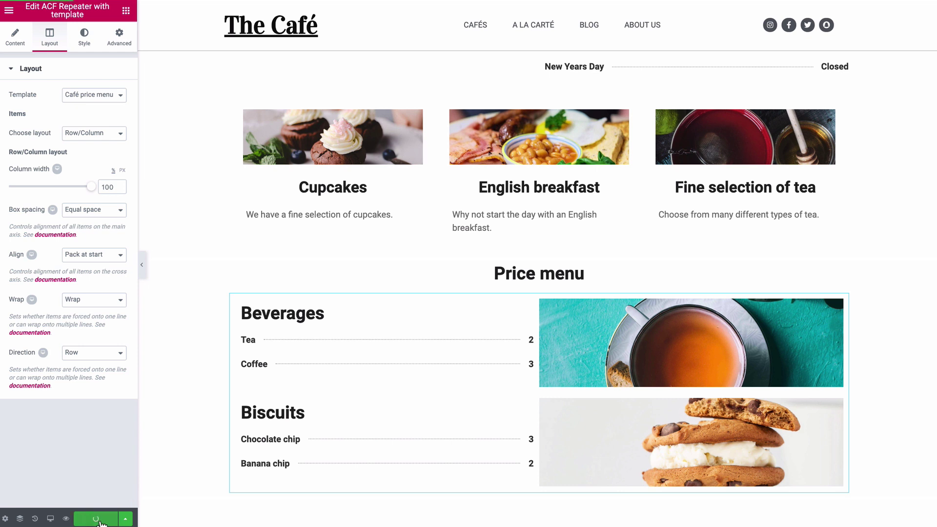
pyautogui.click(9, 10)
# Scroll the live Keats Café page down to the full-width Beverages and Biscuits menu and back up.
pyautogui.click(73, 305)
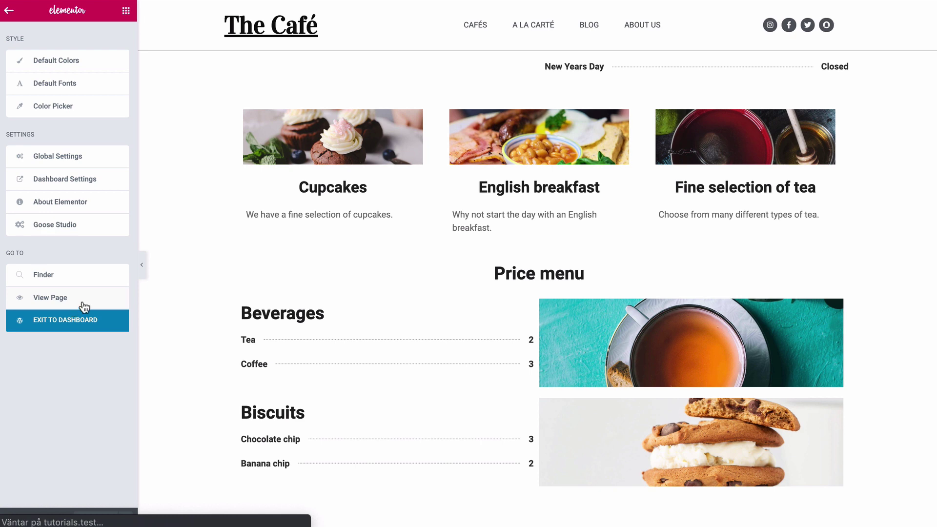
pyautogui.scroll(-5, 516, 364)
pyautogui.scroll(-3, 516, 369)
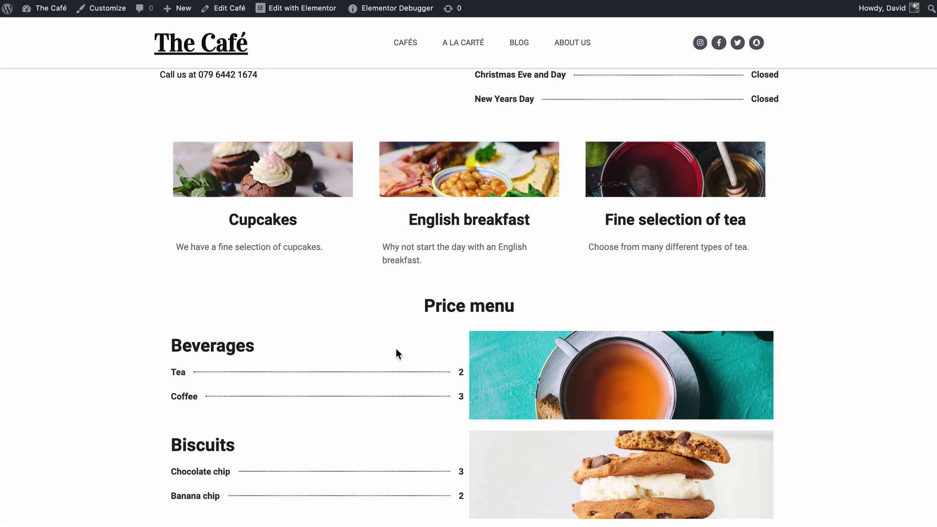
pyautogui.scroll(7, 844, 347)
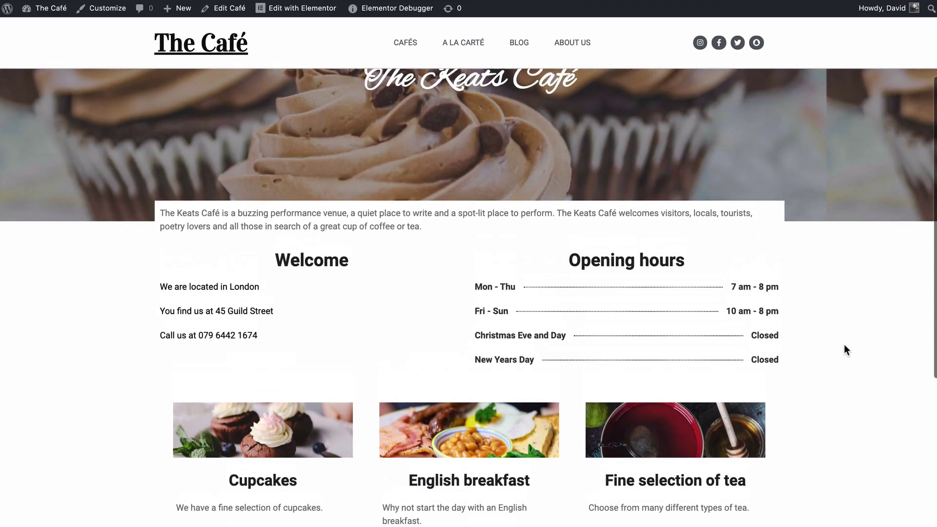
pyautogui.scroll(2, 843, 346)
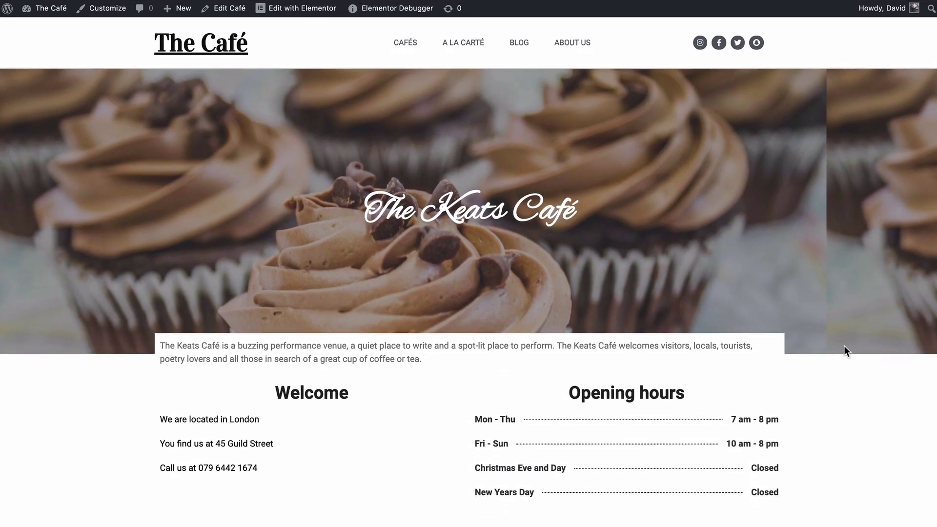